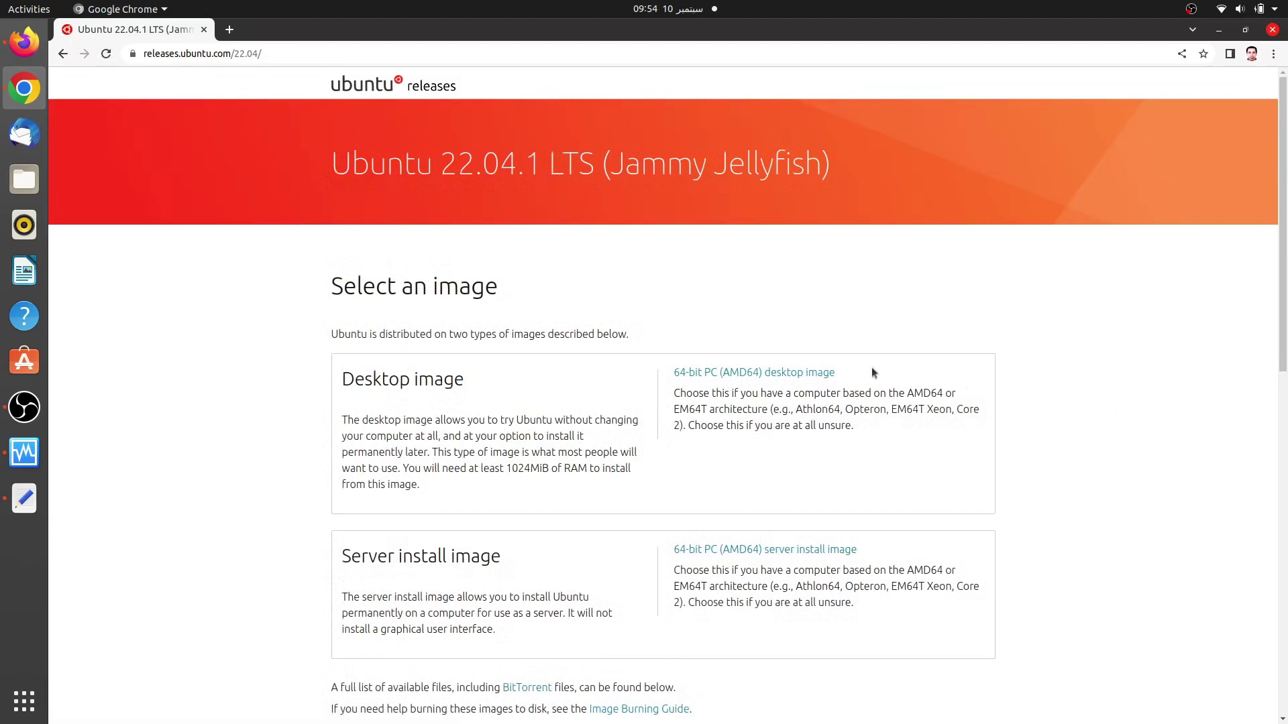
Step: Download the Ubuntu 22.04.1 64-bit (AMD64) desktop image in Chrome, then bring up VirtualBox Manager
{"action": "left_click", "coordinate": [810, 374]}
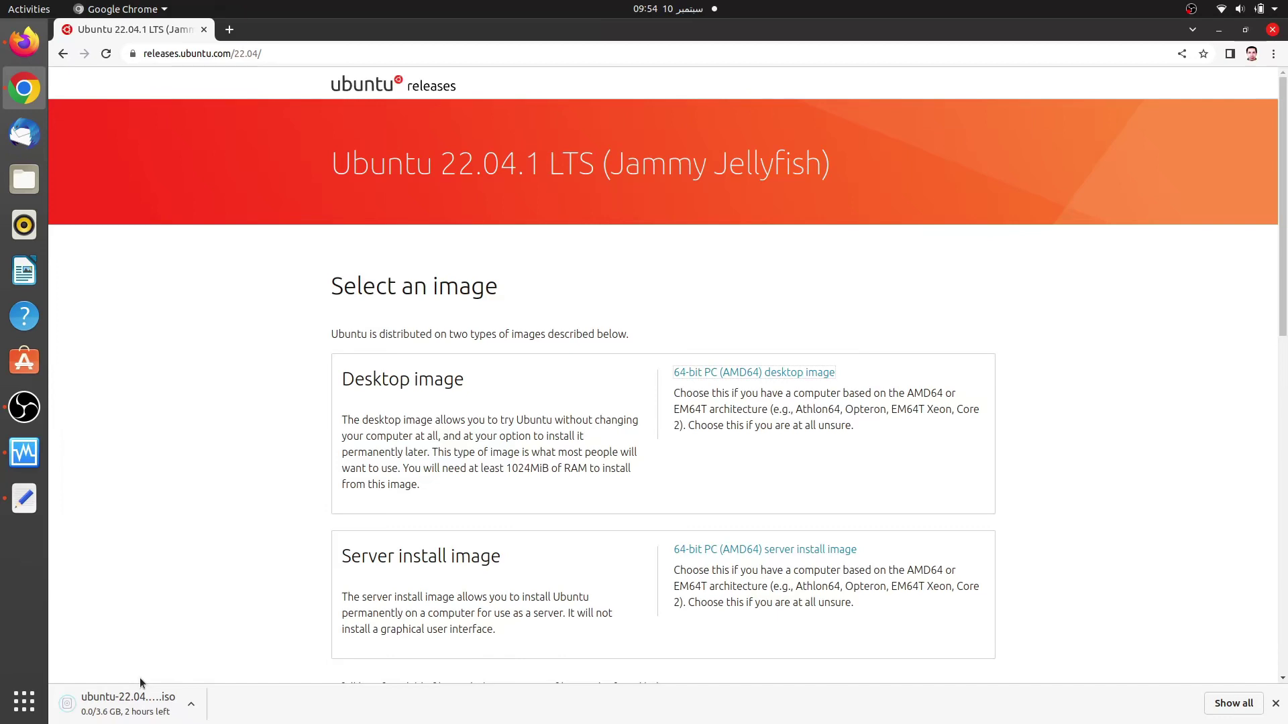
{"action": "left_click", "coordinate": [25, 450]}
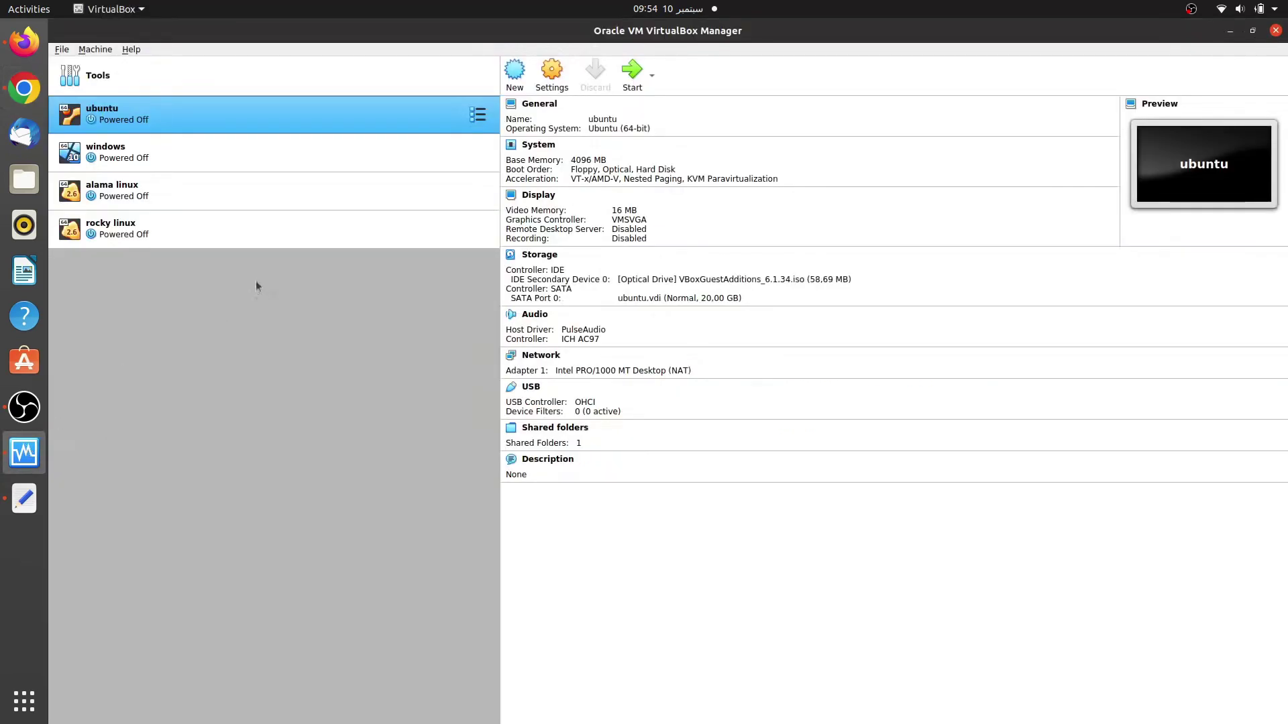
Step: Start a new VM named 'ubuntu 22.04' with 2048 MB of memory
{"action": "left_click", "coordinate": [512, 75]}
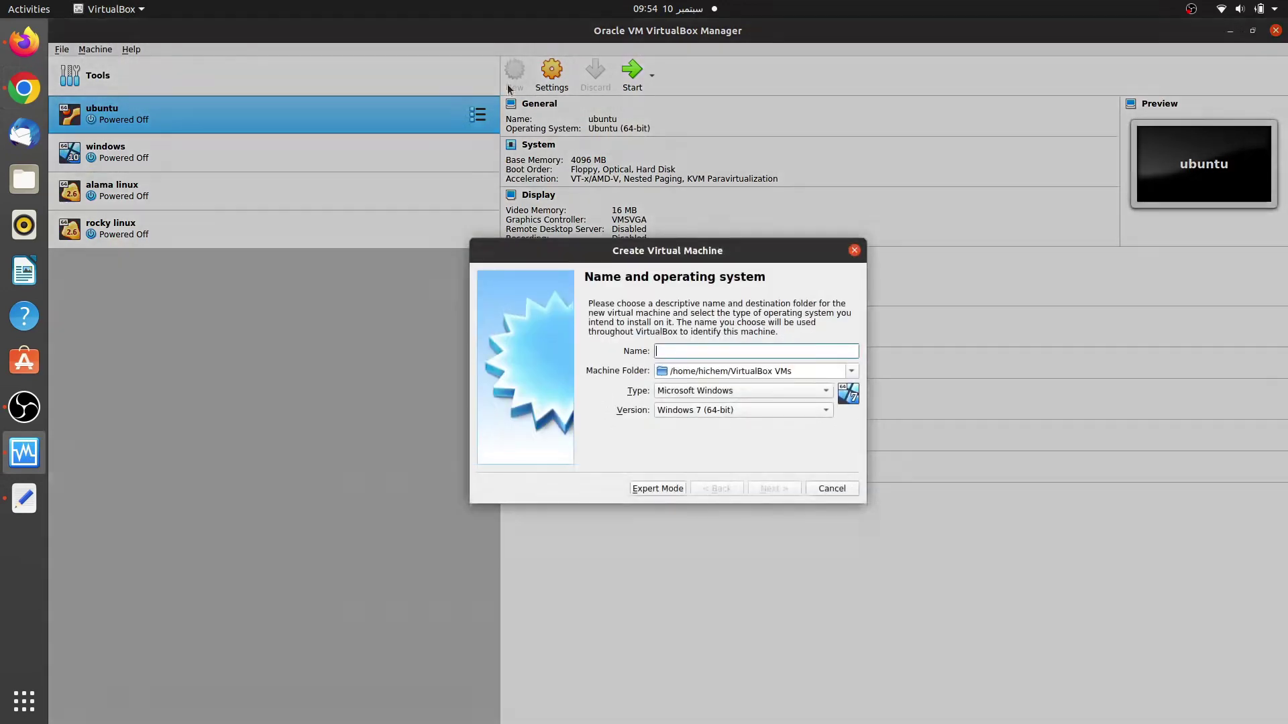
{"action": "type", "text": "ub"}
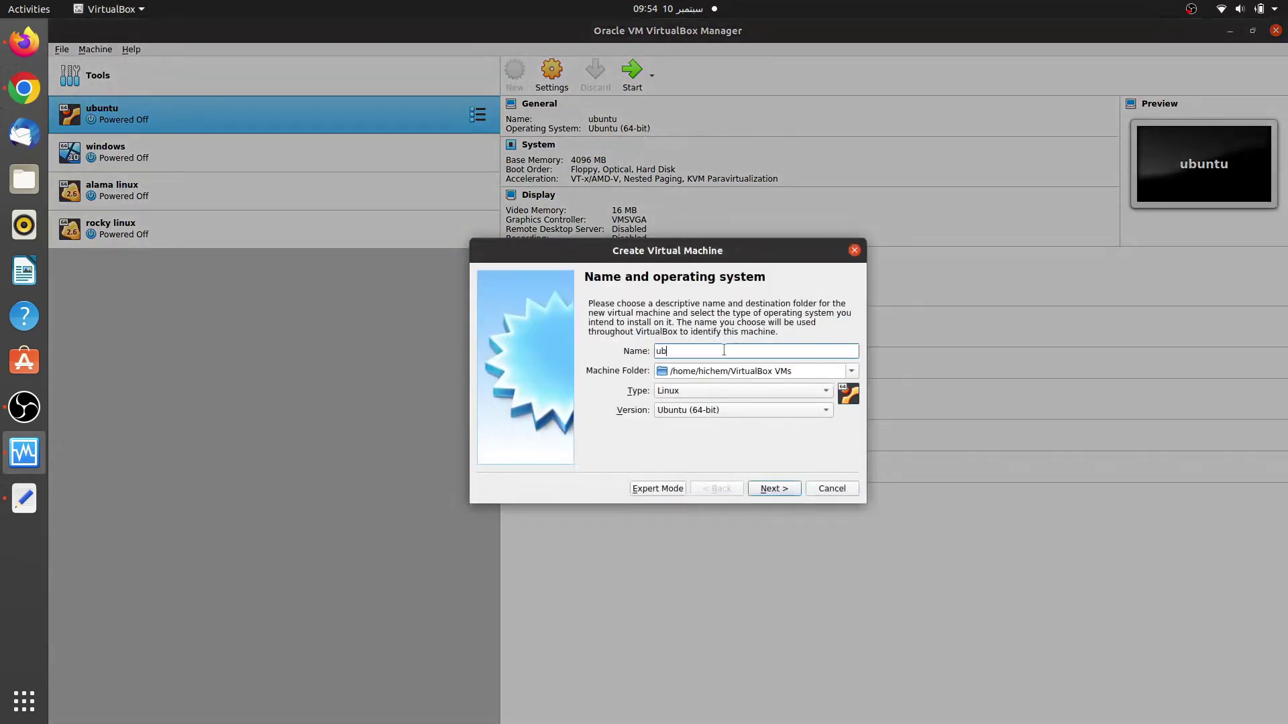
{"action": "type", "text": "untu 22.04"}
{"action": "left_click", "coordinate": [785, 490]}
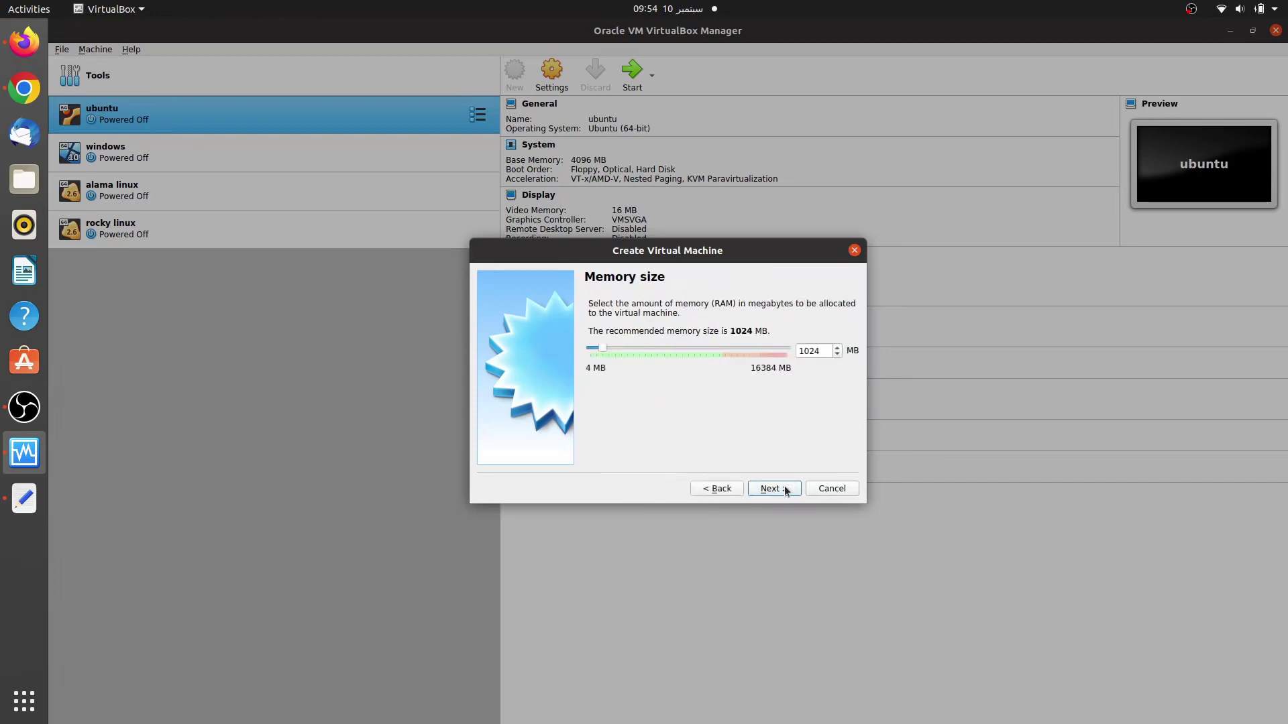
{"action": "left_click", "coordinate": [617, 347]}
{"action": "left_click", "coordinate": [762, 491]}
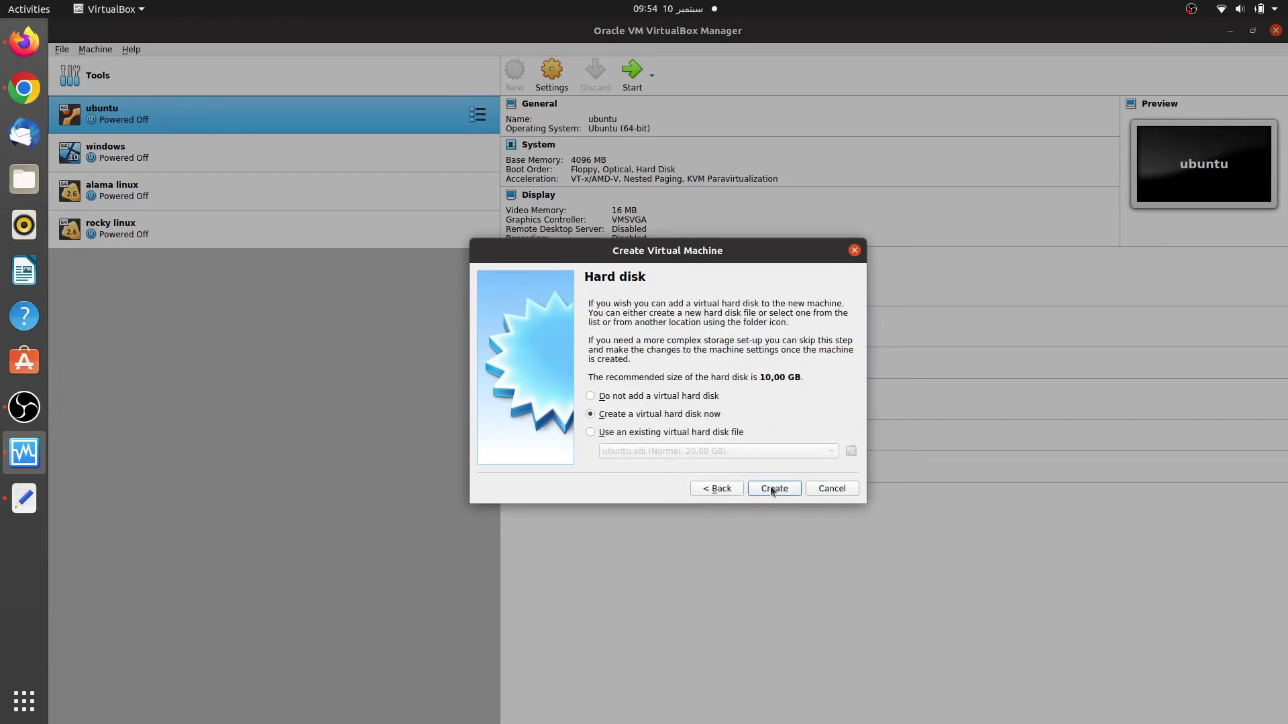
Step: Give it a new 20 GB dynamically allocated VDI hard disk and create the VM
{"action": "left_click", "coordinate": [773, 490]}
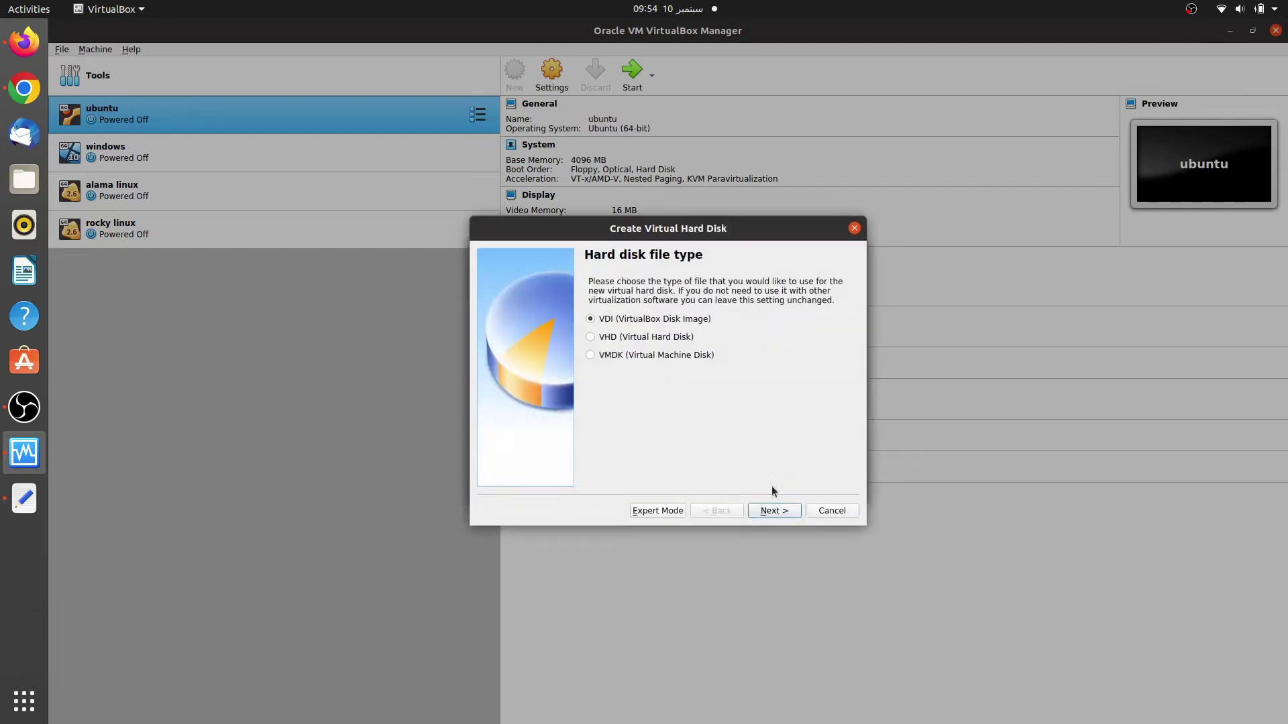
{"action": "left_click", "coordinate": [775, 514]}
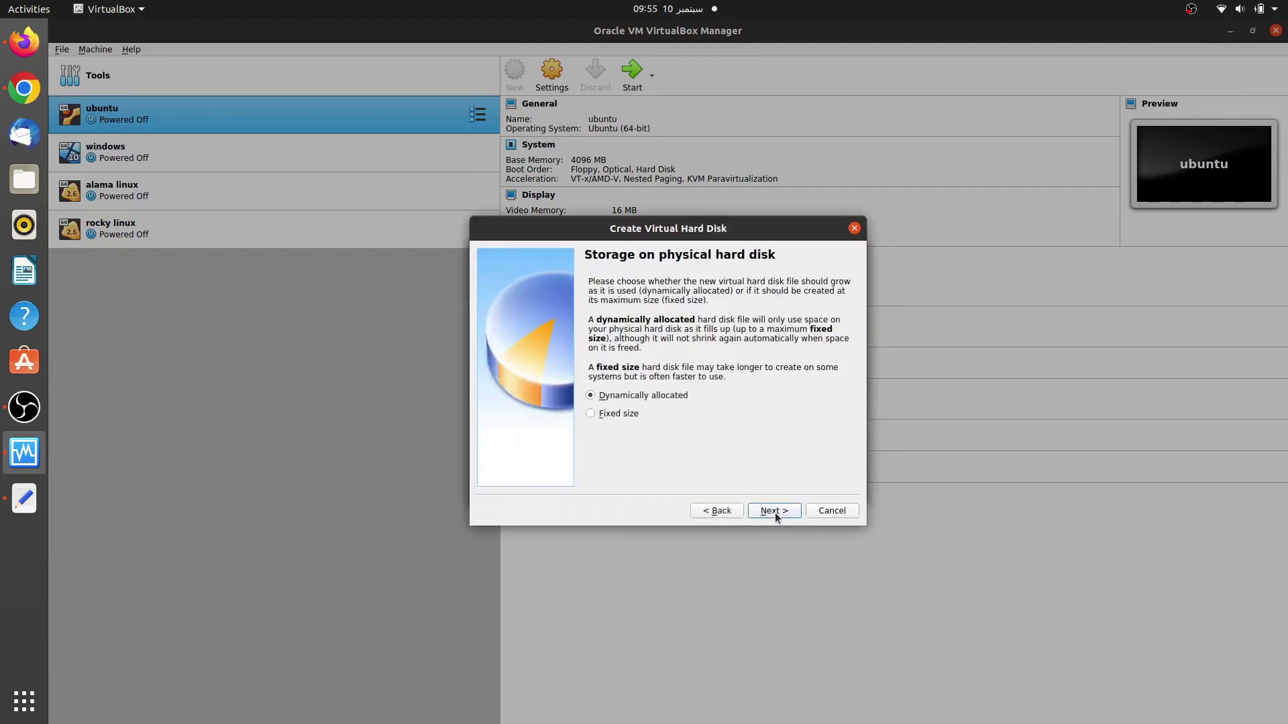
{"action": "left_click", "coordinate": [774, 512]}
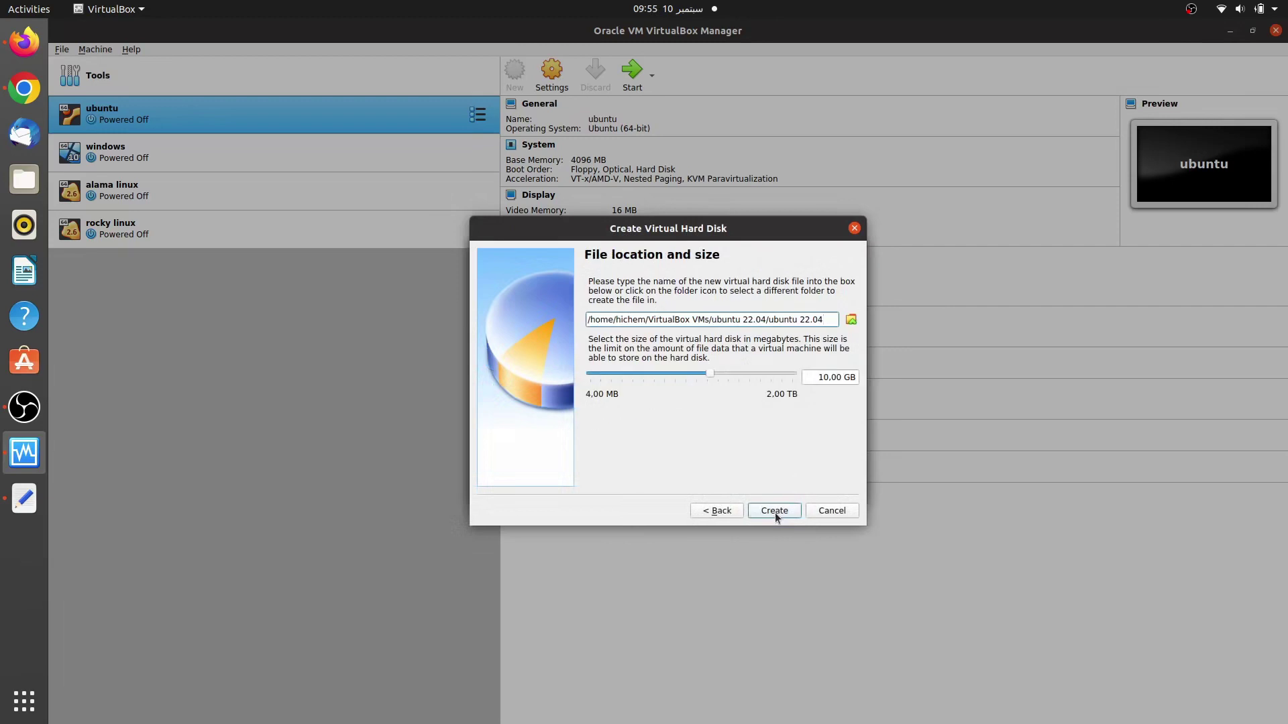
{"action": "left_click", "coordinate": [734, 372]}
{"action": "left_click", "coordinate": [773, 511]}
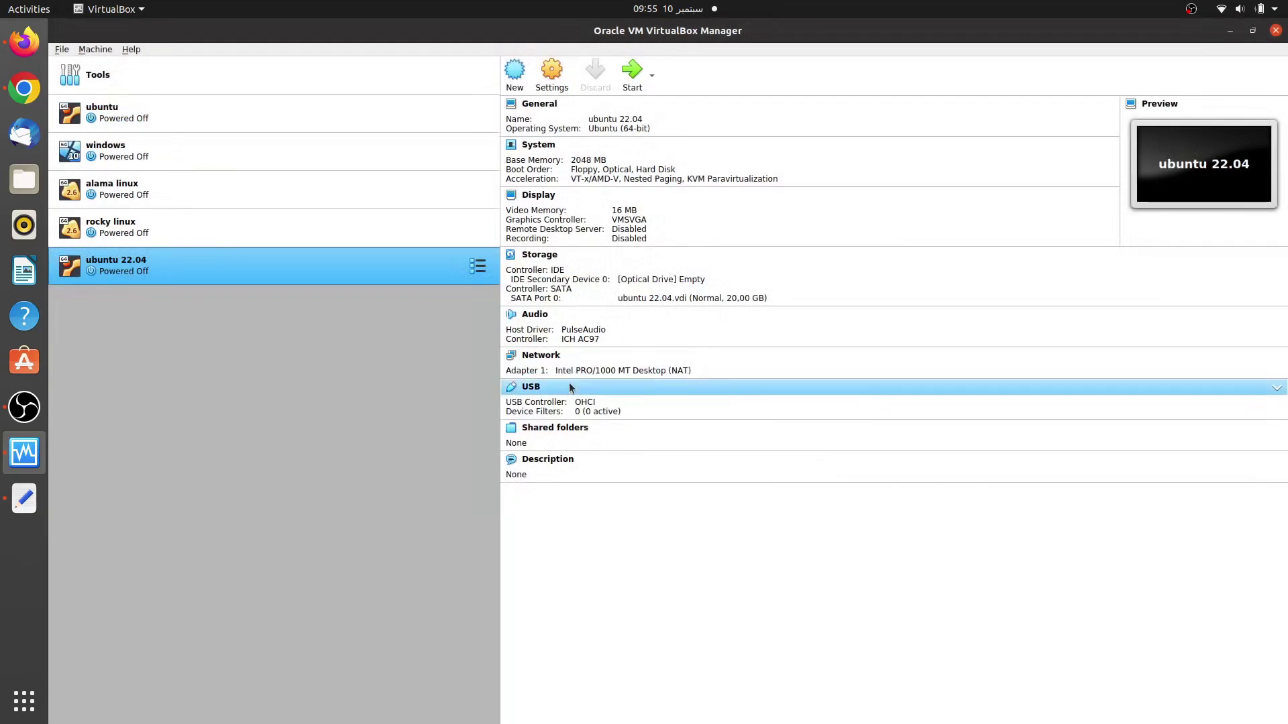
Step: Start the VM and add ubuntu-22.04-desktop-amd64.iso from Documents to the disk list
{"action": "left_click", "coordinate": [634, 79]}
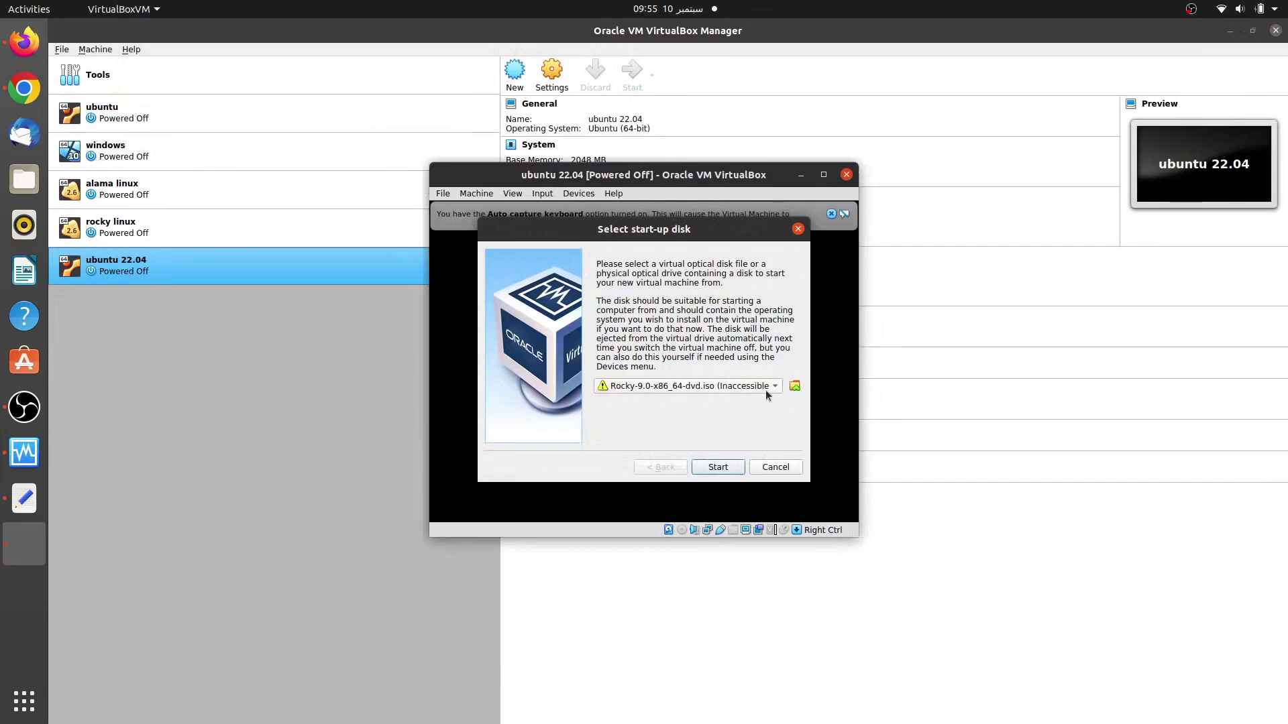
{"action": "left_click", "coordinate": [795, 386]}
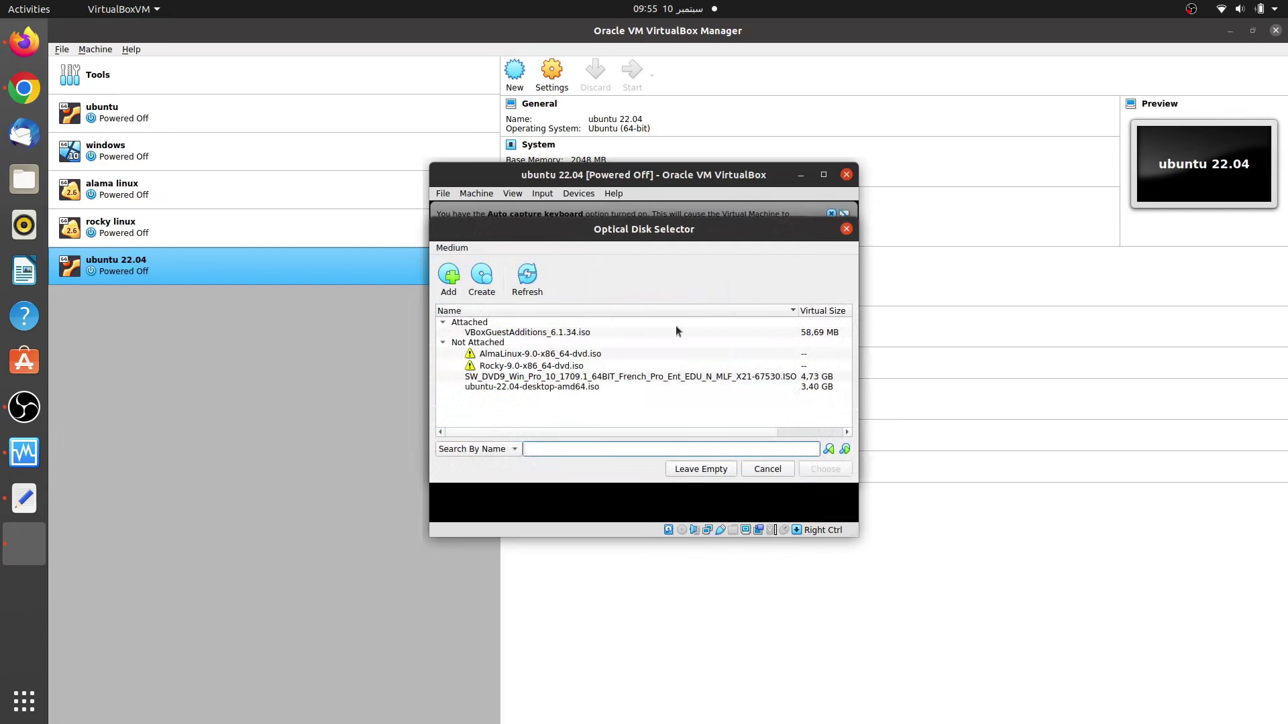
{"action": "left_click", "coordinate": [448, 275]}
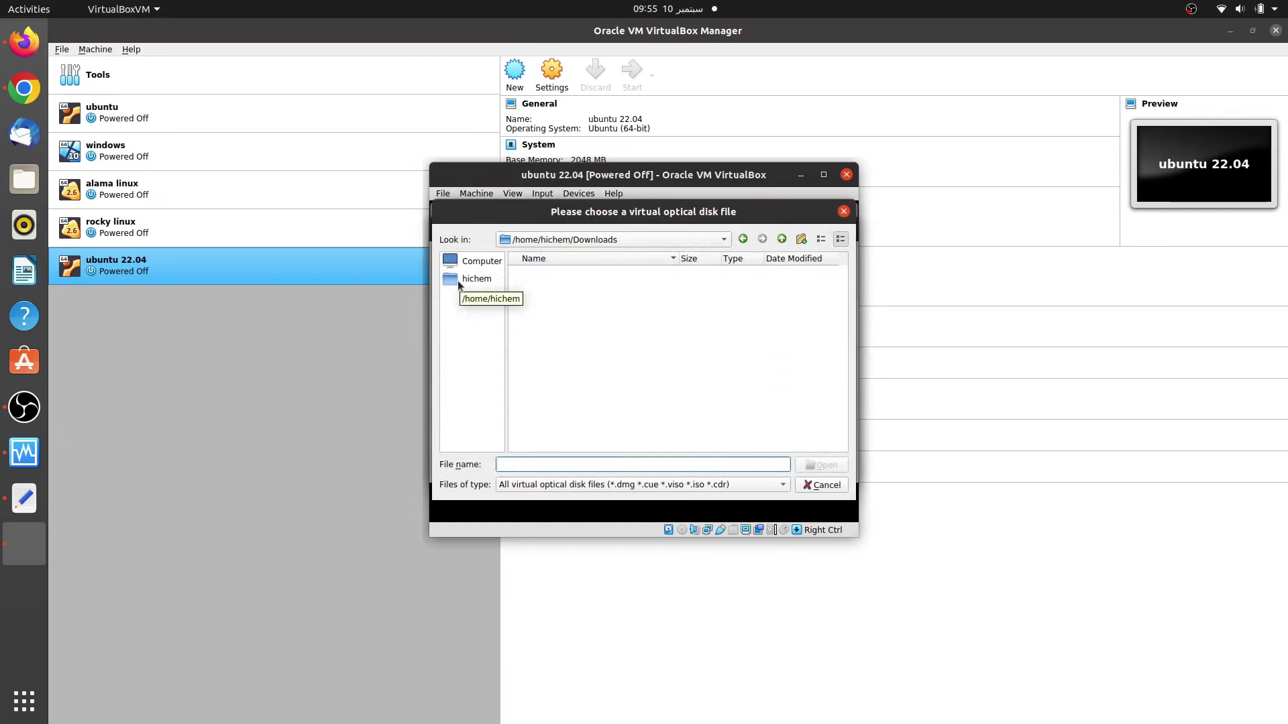
{"action": "left_click", "coordinate": [458, 281]}
{"action": "double_click", "coordinate": [549, 285]}
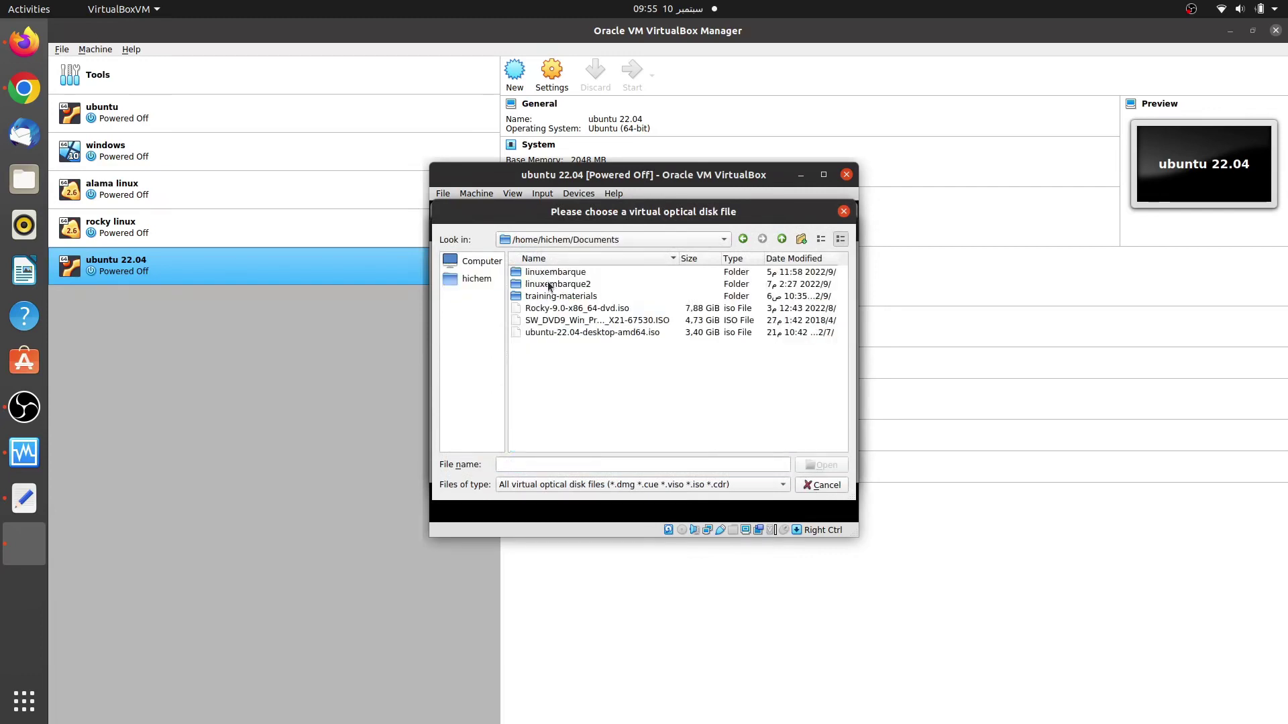
{"action": "left_click", "coordinate": [558, 332]}
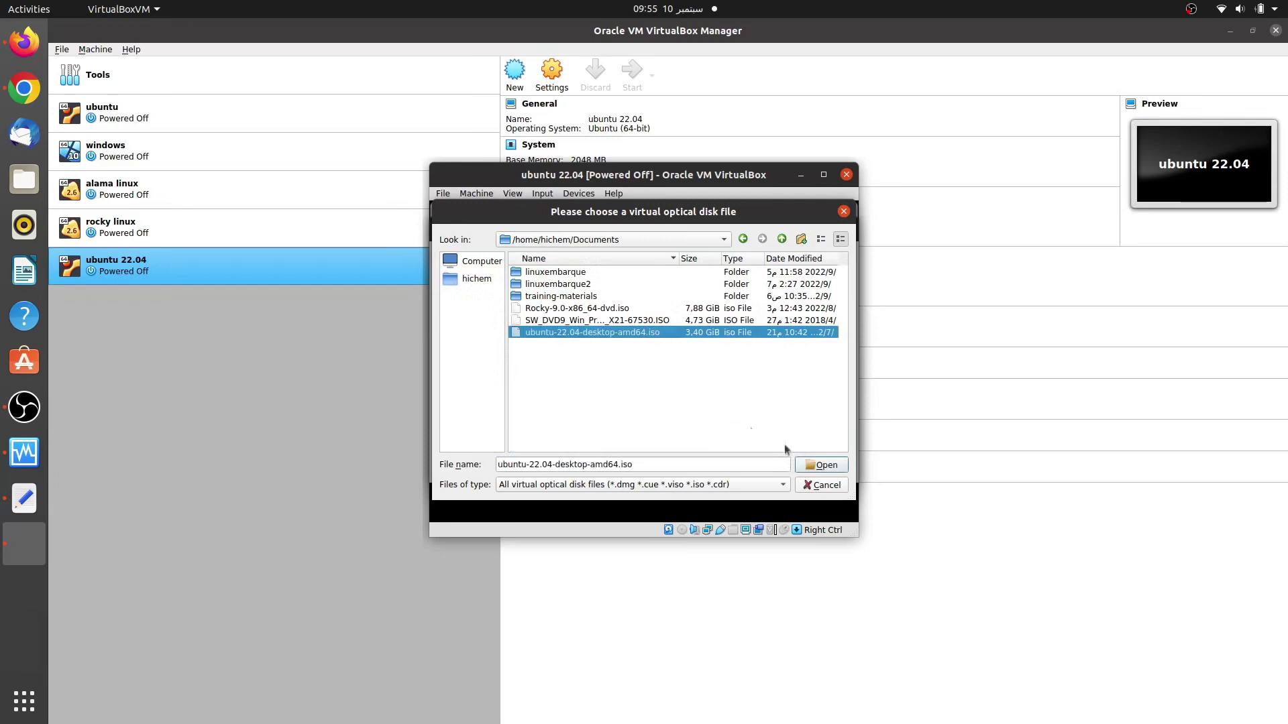
{"action": "left_click", "coordinate": [819, 467]}
Step: Boot the VM from the Ubuntu ISO and dismiss the keyboard capture notice
{"action": "left_click", "coordinate": [824, 473]}
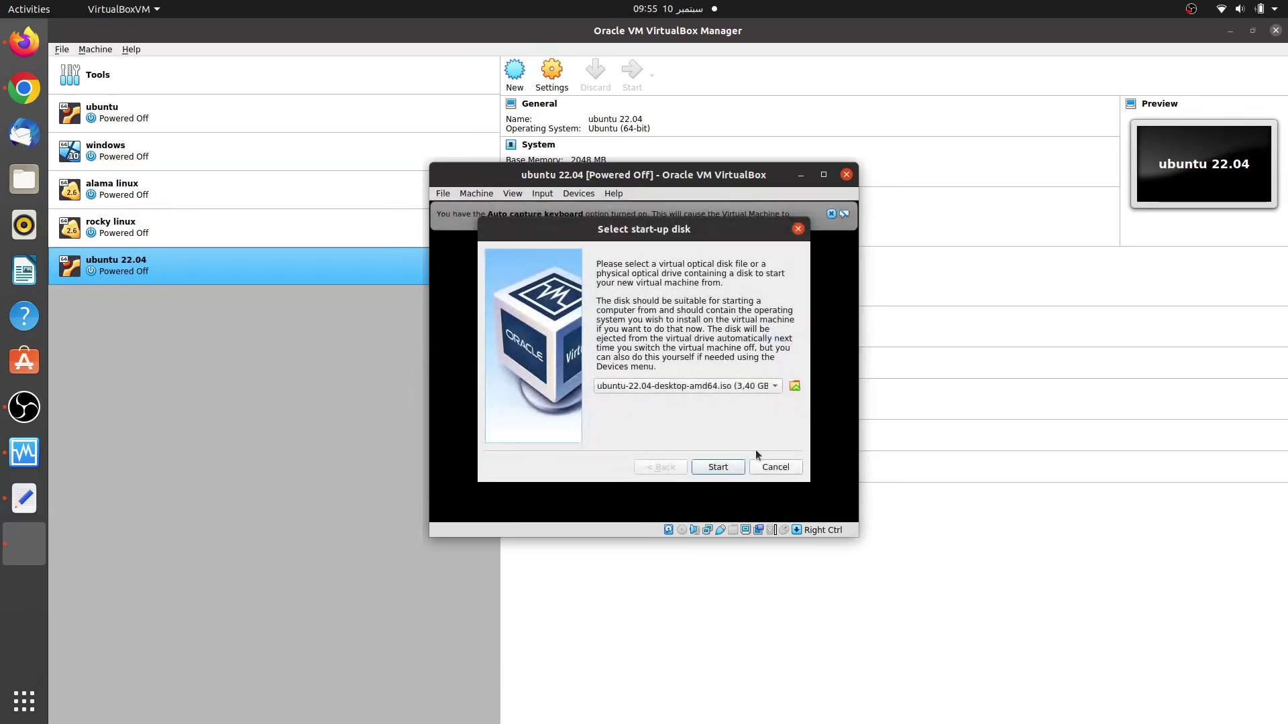
{"action": "left_click", "coordinate": [723, 468]}
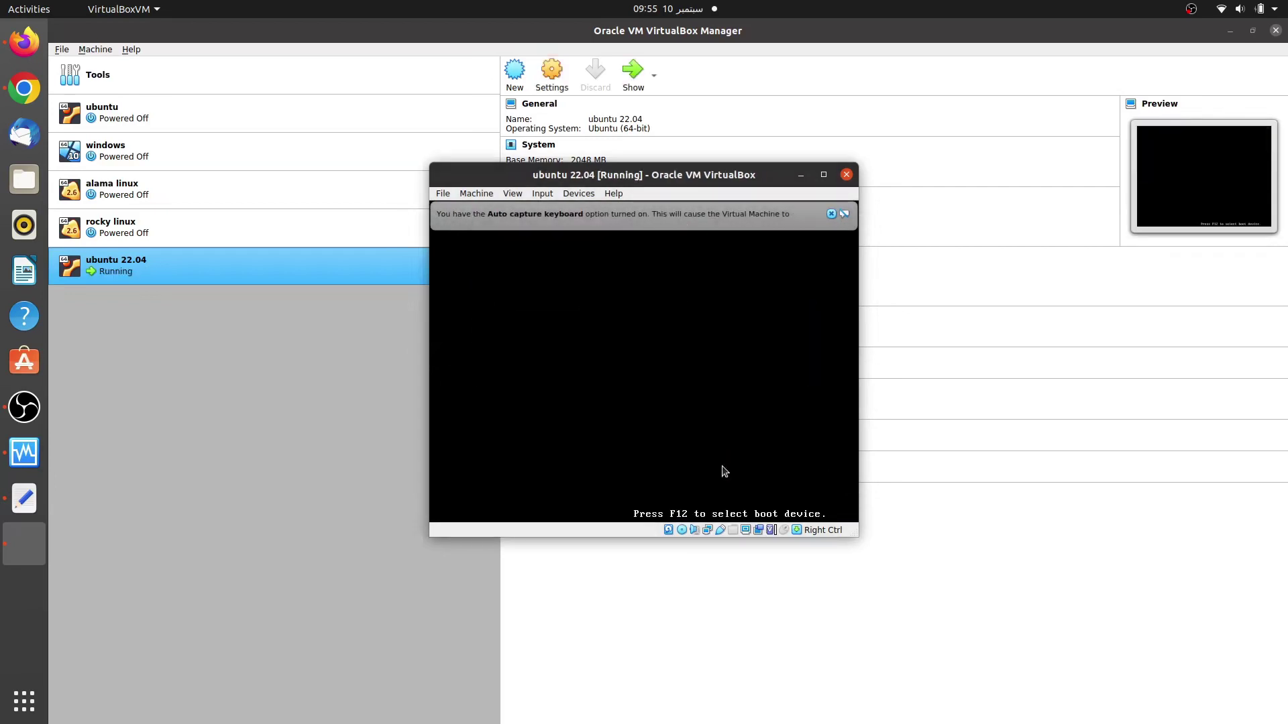
{"action": "left_click", "coordinate": [831, 214]}
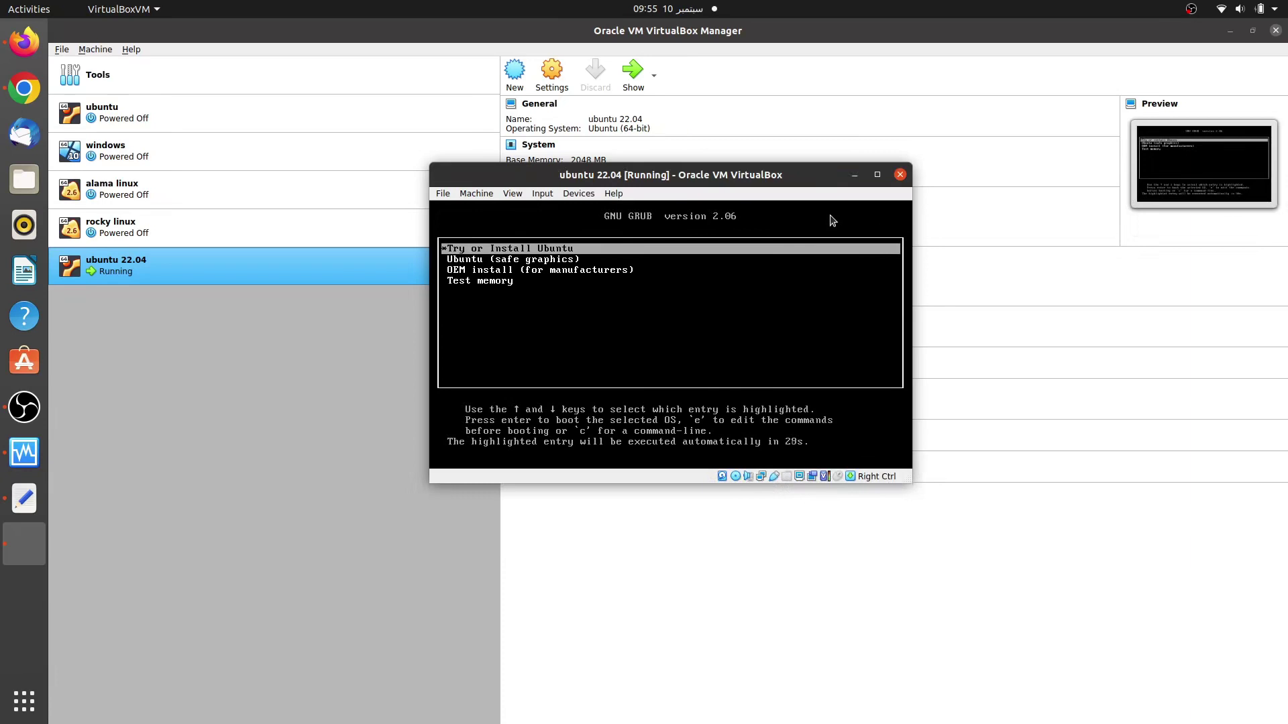
Step: Boot the 'Try or Install Ubuntu' entry, dismiss the mouse notice, and maximize the VM window
{"action": "key", "text": "Return"}
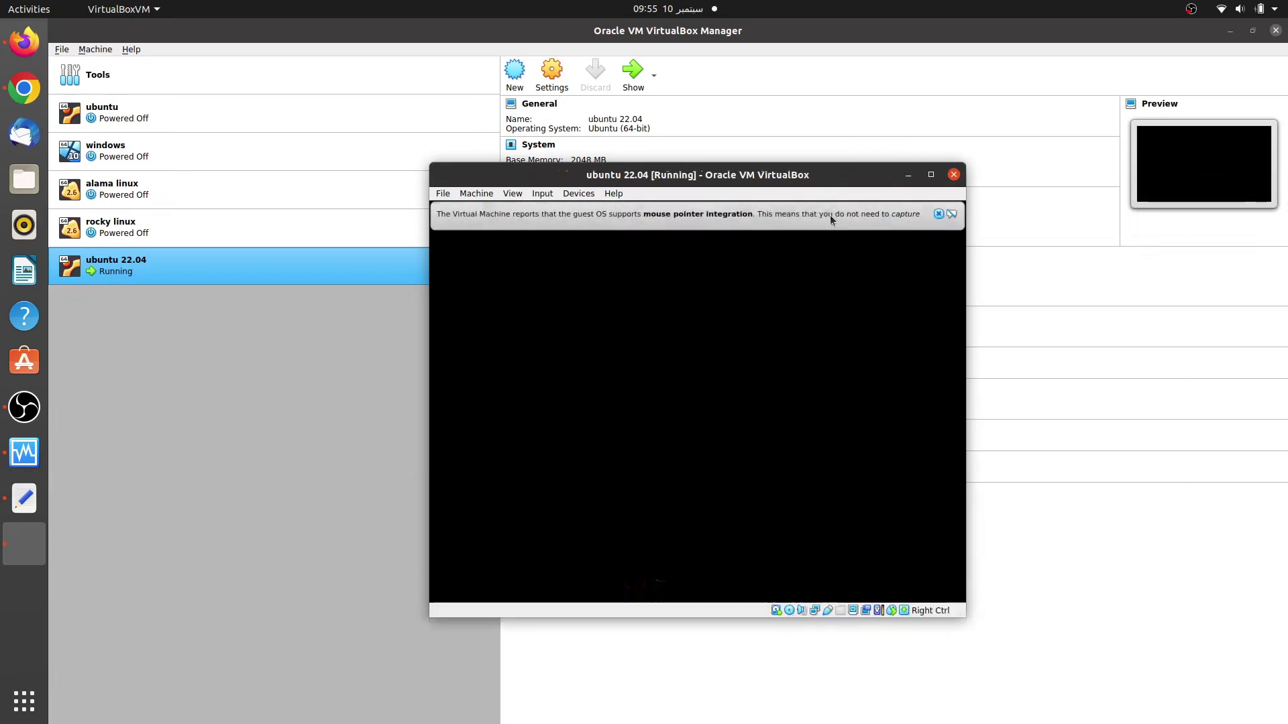
{"action": "left_click", "coordinate": [938, 213]}
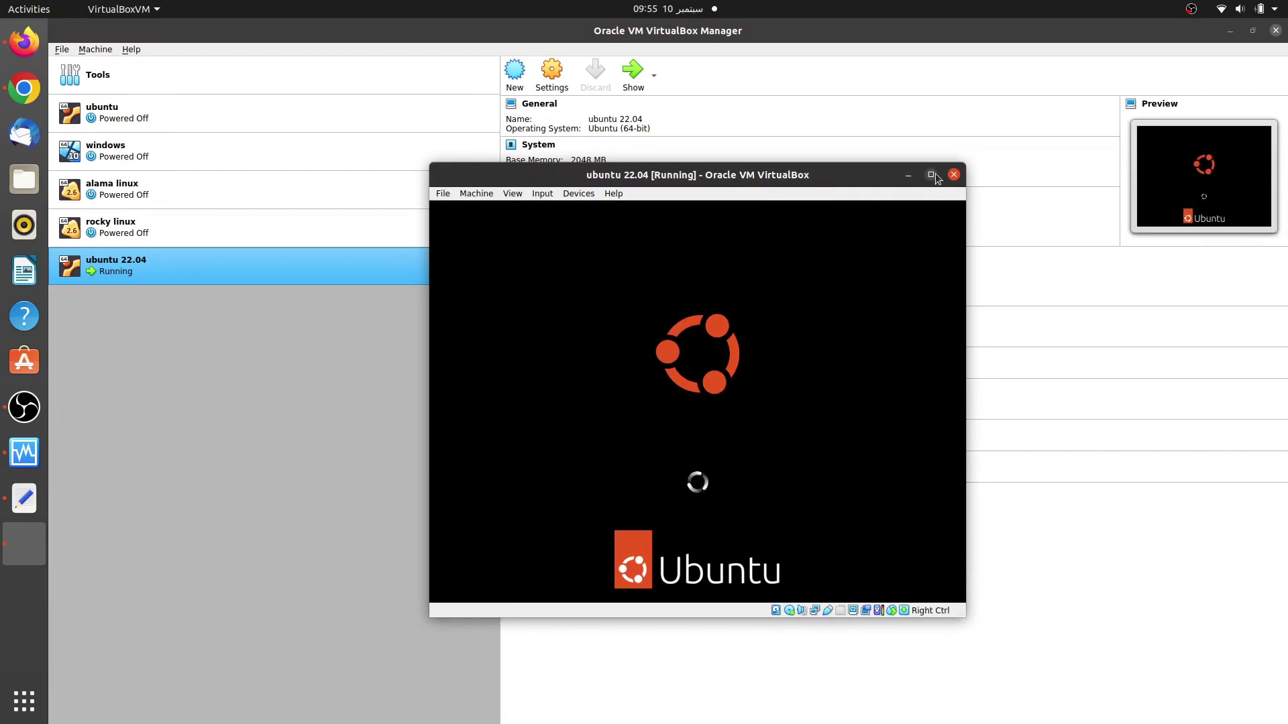
{"action": "left_click", "coordinate": [935, 173]}
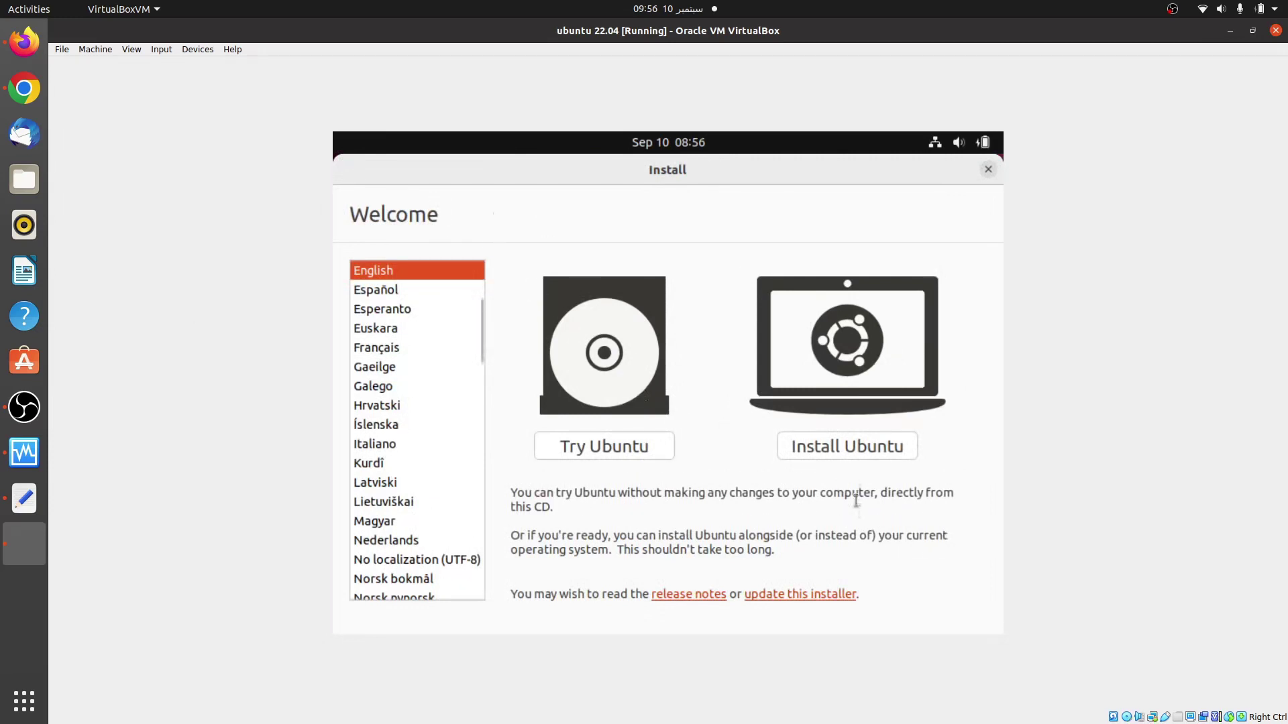
Step: Choose Install Ubuntu with a French keyboard layout and keep normal installation
{"action": "left_click", "coordinate": [815, 446]}
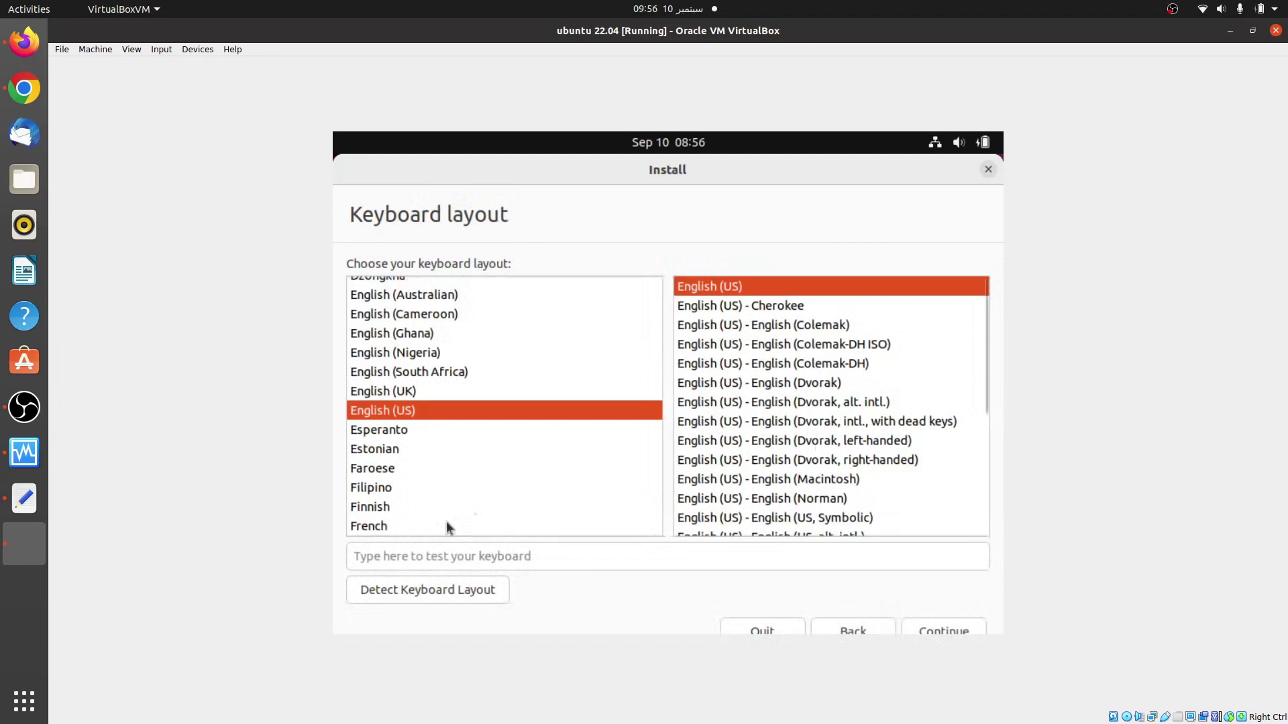
{"action": "left_click", "coordinate": [423, 528]}
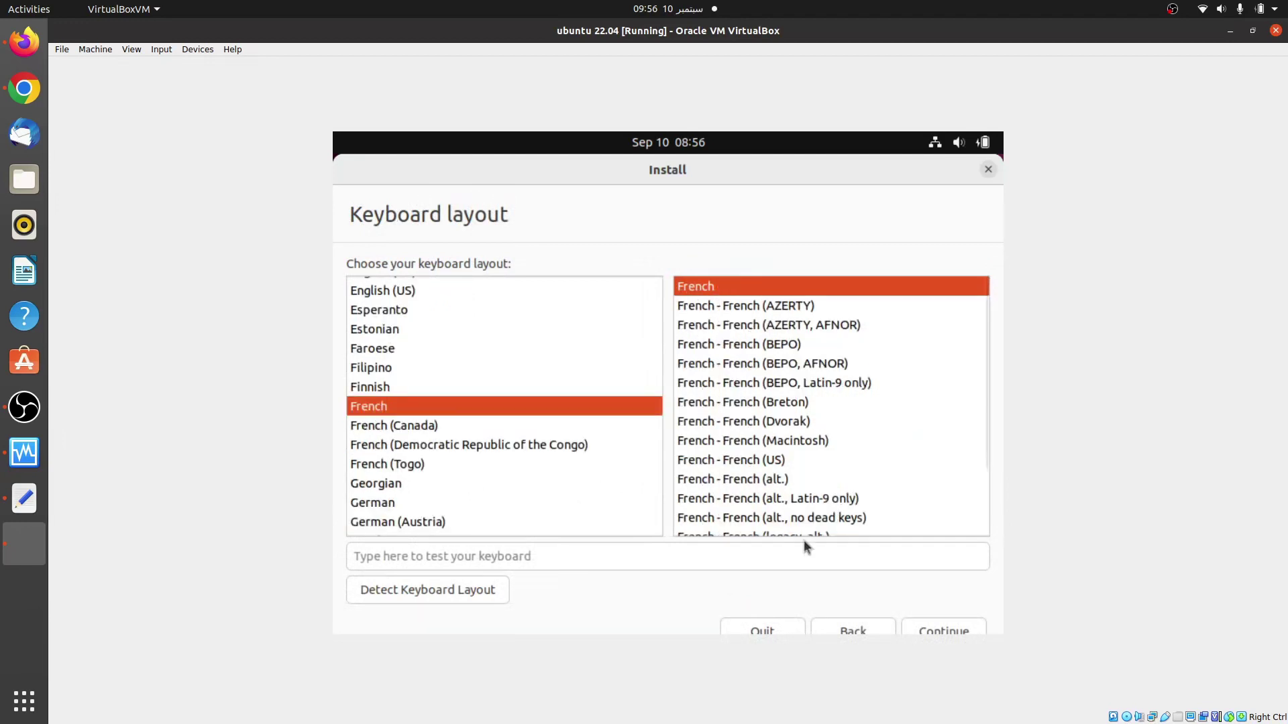
{"action": "left_click", "coordinate": [928, 634]}
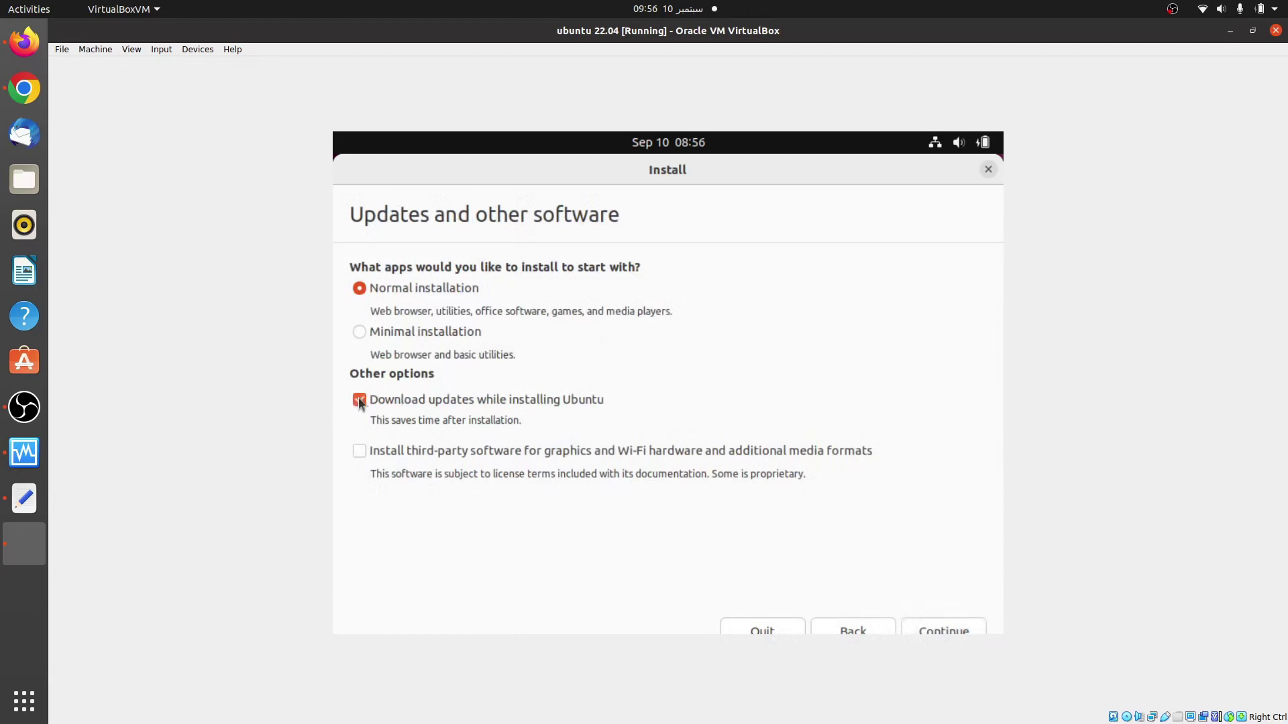
{"action": "left_click", "coordinate": [924, 630]}
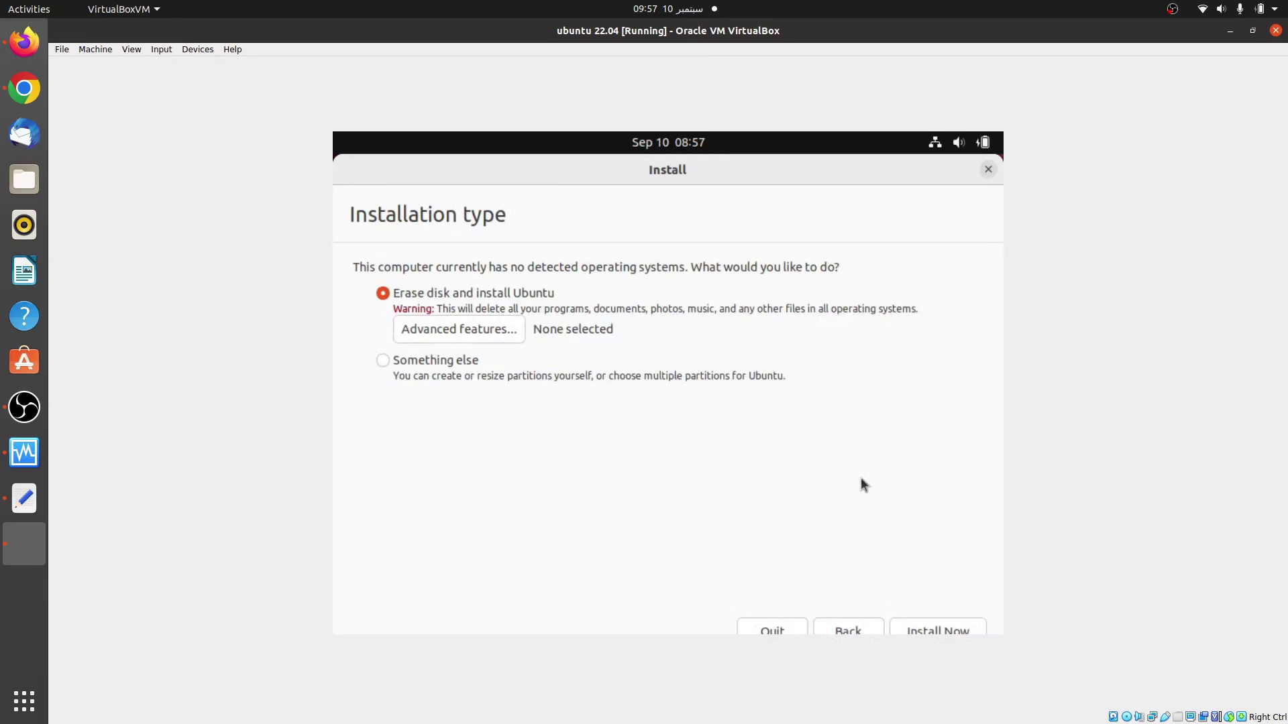
Step: Erase the disk and install, confirm the partition changes, and keep Tunis as the location
{"action": "left_click", "coordinate": [948, 629]}
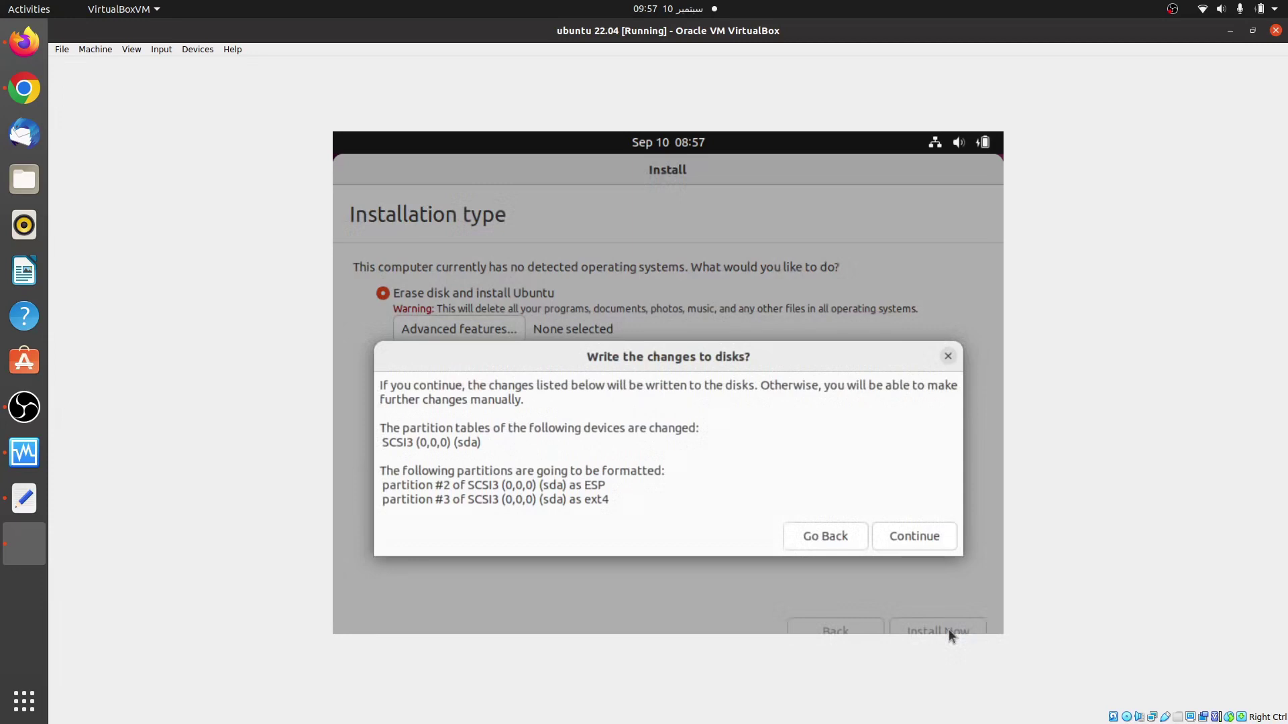
{"action": "left_click", "coordinate": [896, 533]}
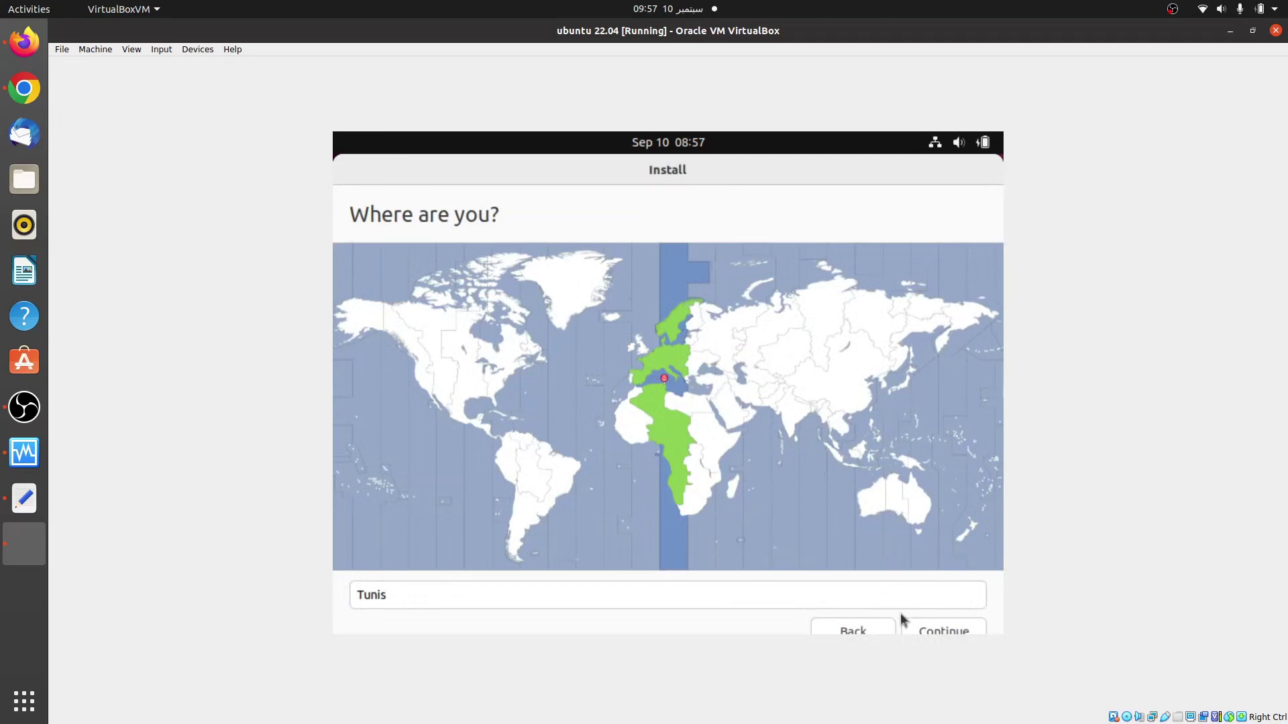
{"action": "left_click", "coordinate": [926, 632]}
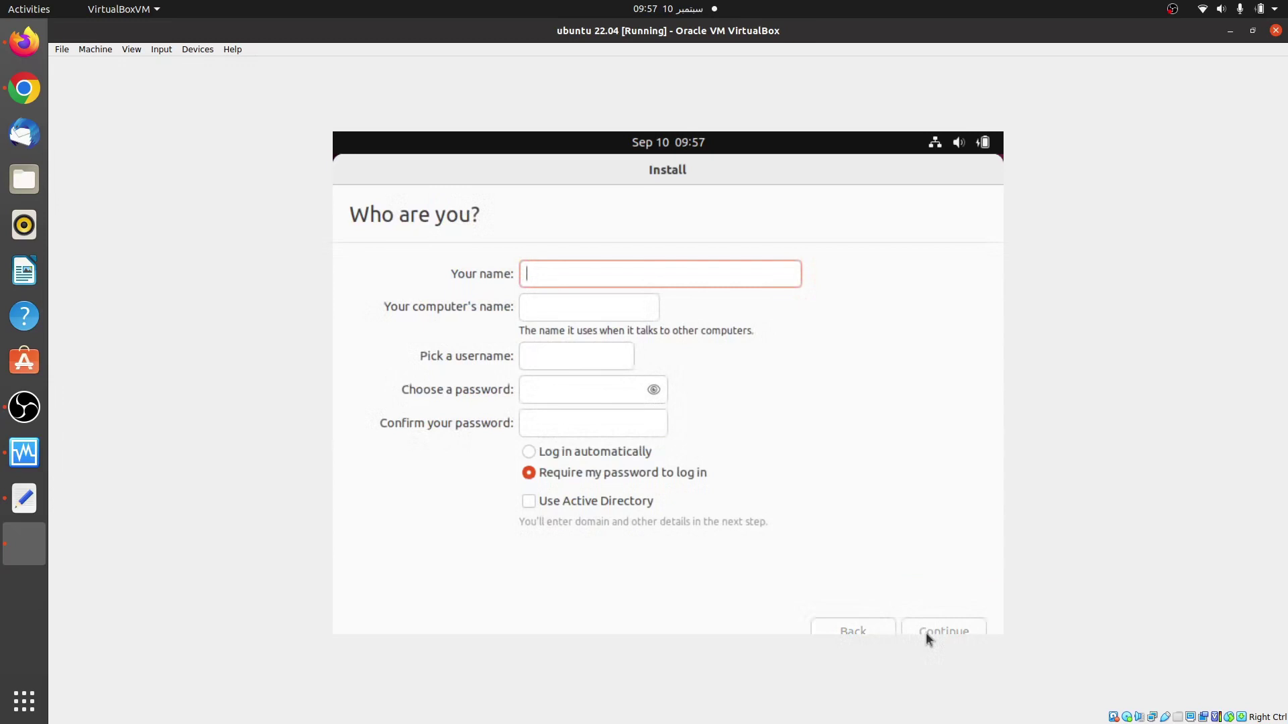
Step: Enter the user's name, set and confirm the account password, and start the installation
{"action": "type", "text": "linuxtarget"}
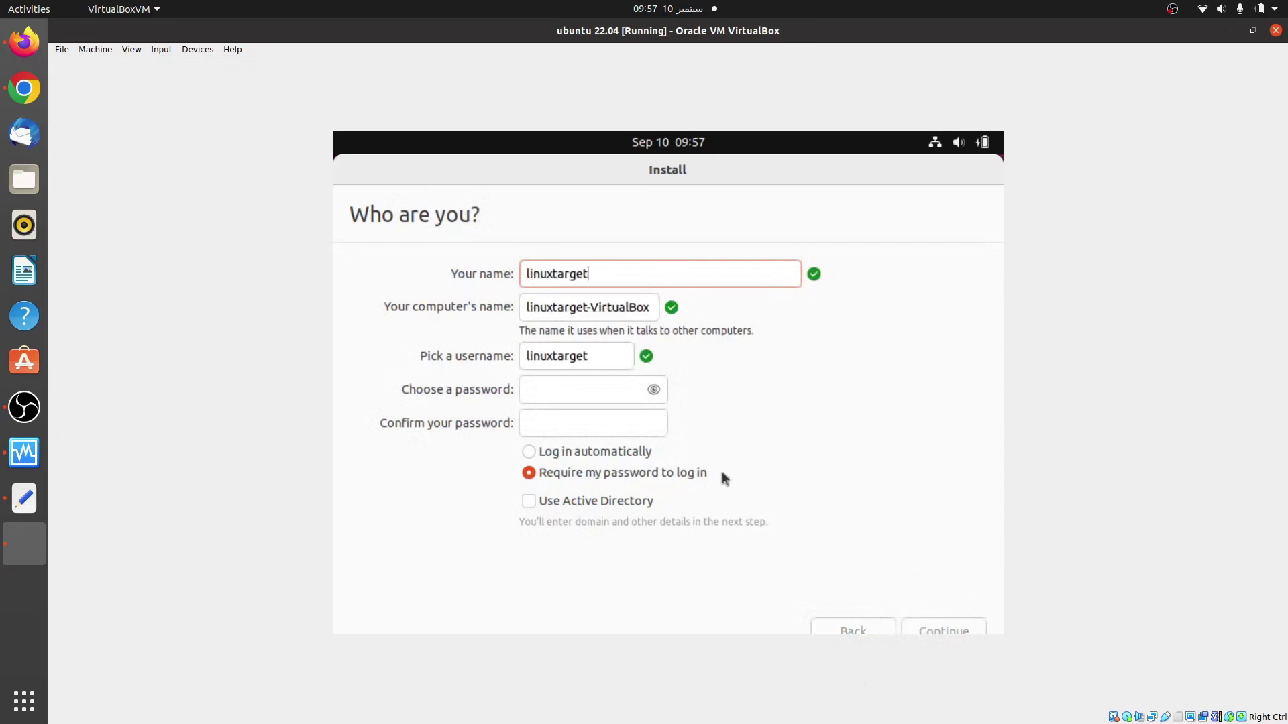
{"action": "left_click", "coordinate": [583, 387]}
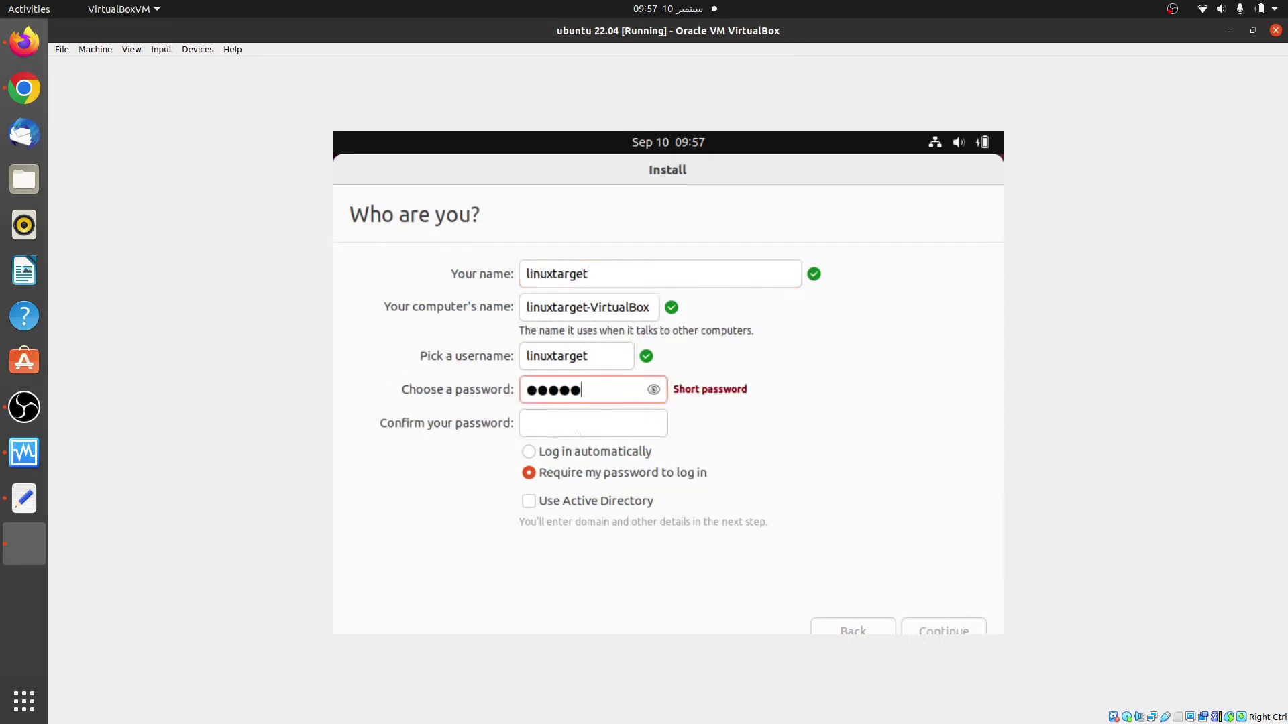
{"action": "key", "text": "BackSpace"}
{"action": "key", "text": "BackSpace"}
{"action": "key", "text": "BackSpace"}
{"action": "key", "text": "BackSpace"}
{"action": "key", "text": "BackSpace"}
{"action": "key", "text": "BackSpace"}
{"action": "key", "text": "BackSpace"}
{"action": "key", "text": "BackSpace"}
{"action": "key", "text": "BackSpace"}
{"action": "key", "text": "BackSpace"}
{"action": "key", "text": "BackSpace"}
{"action": "key", "text": "BackSpace"}
{"action": "key", "text": "BackSpace"}
{"action": "left_click", "coordinate": [570, 425]}
{"action": "left_click", "coordinate": [935, 631]}
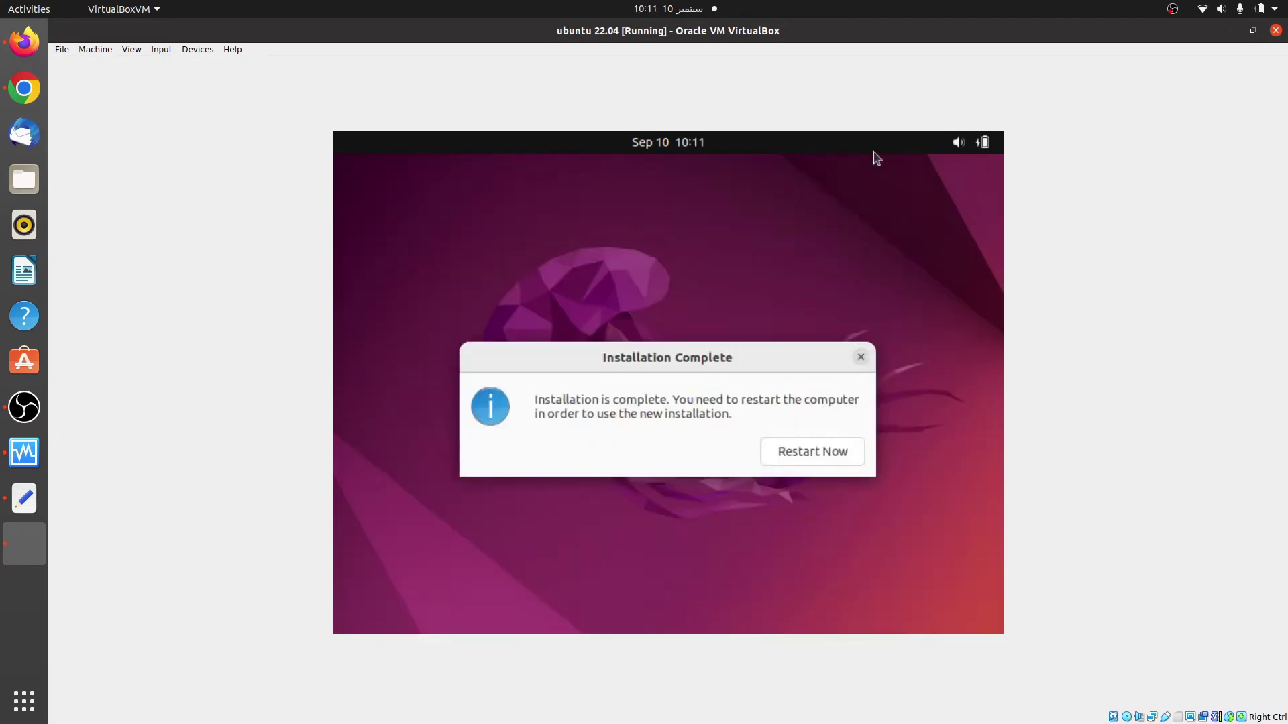
Step: Restart the guest and confirm removal of the installation medium to reach the login screen
{"action": "left_click", "coordinate": [808, 452]}
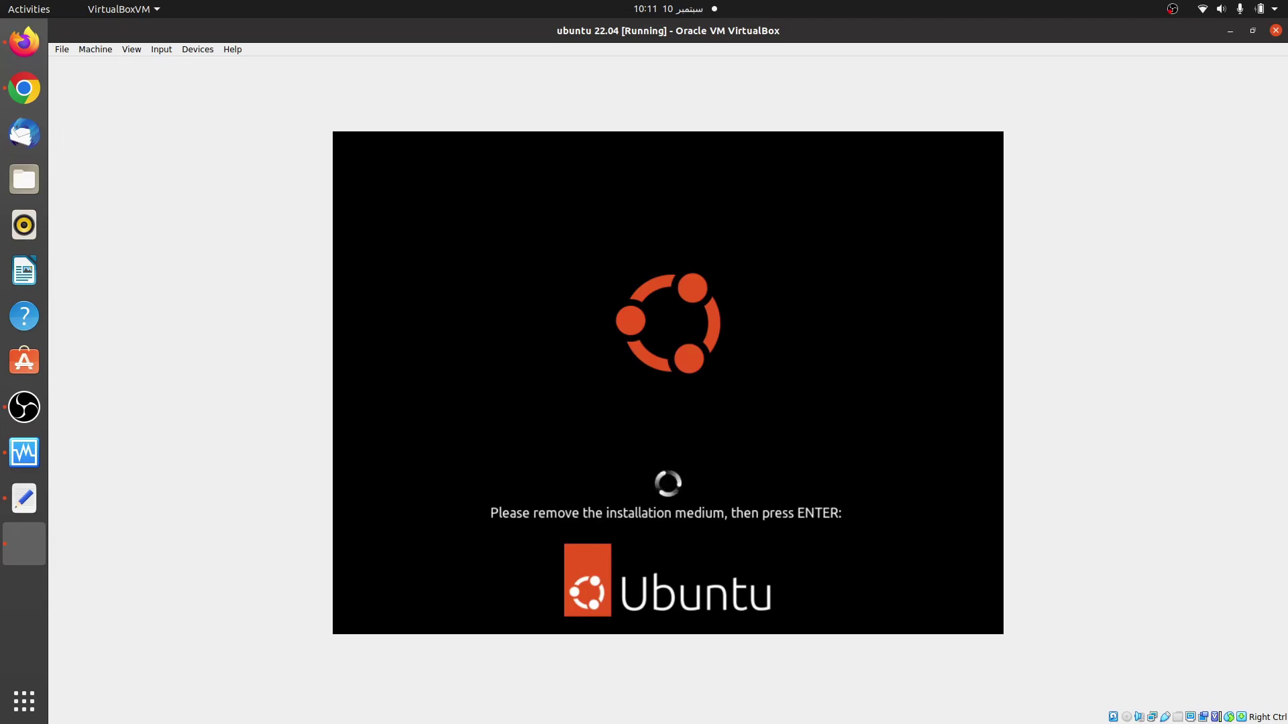
{"action": "key", "text": "Return"}
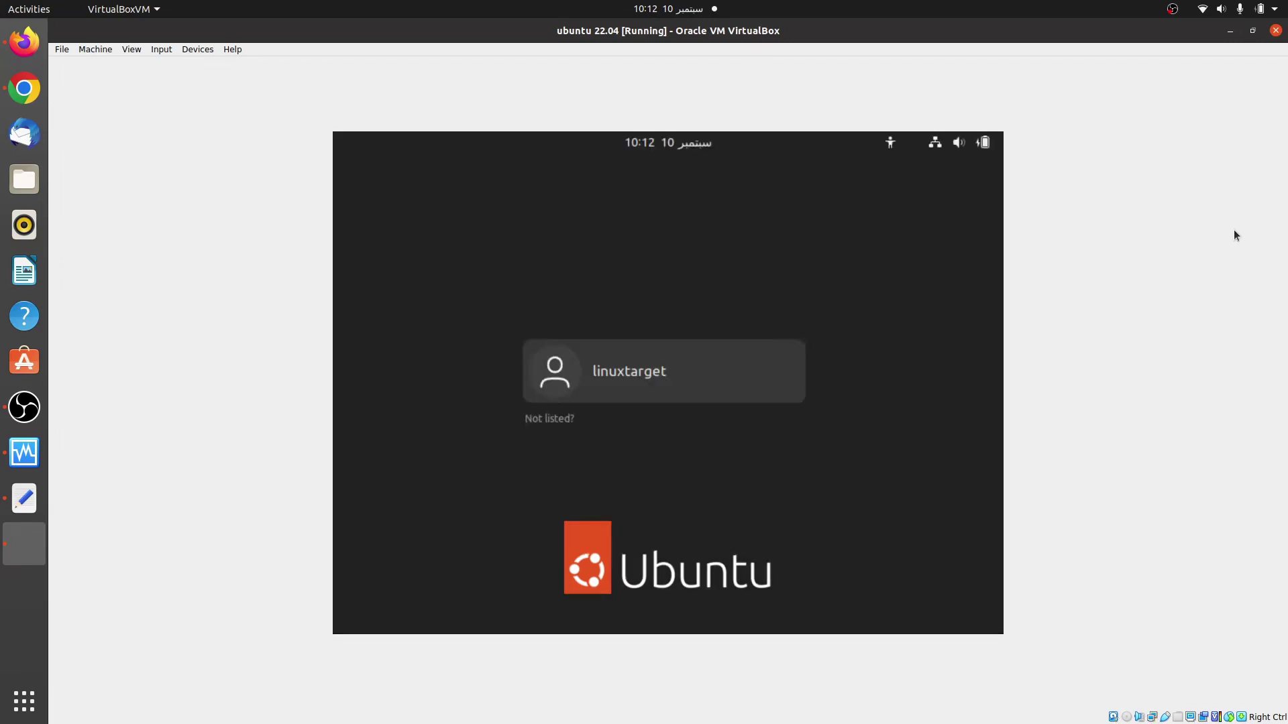
Step: Select the new user on the login screen and log in with the account password
{"action": "left_click", "coordinate": [666, 373]}
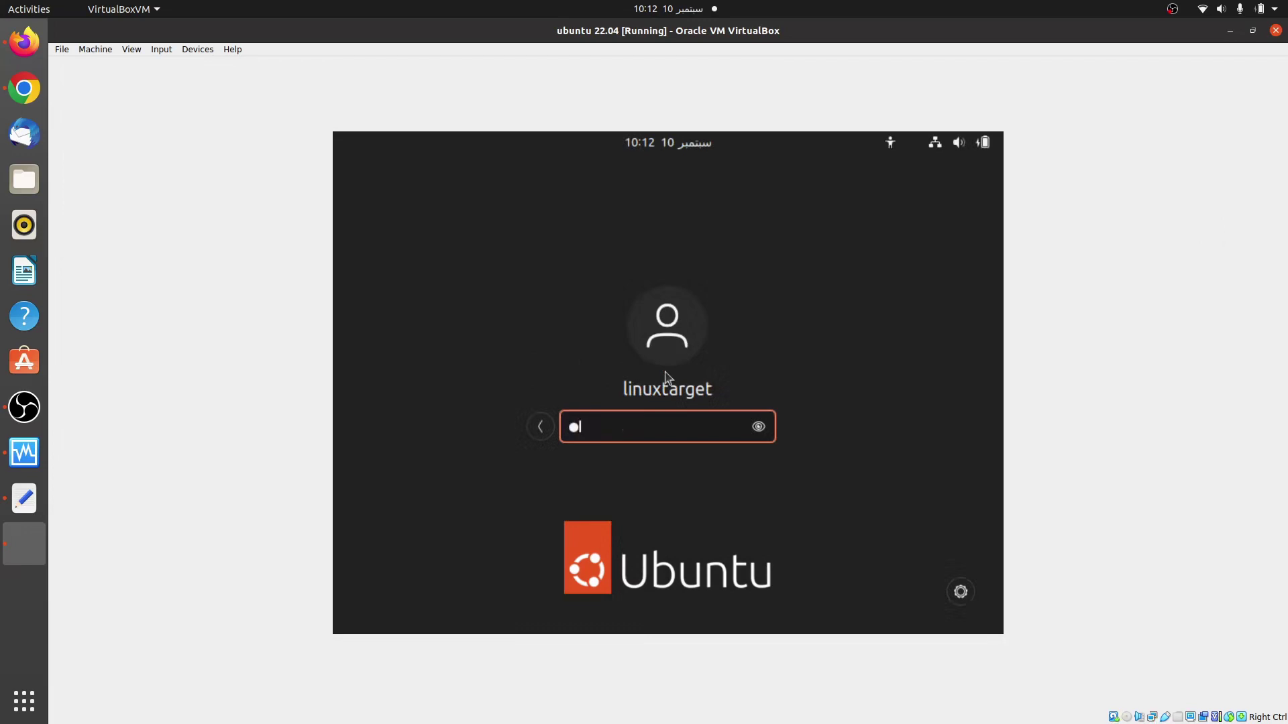
{"action": "key", "text": "Return"}
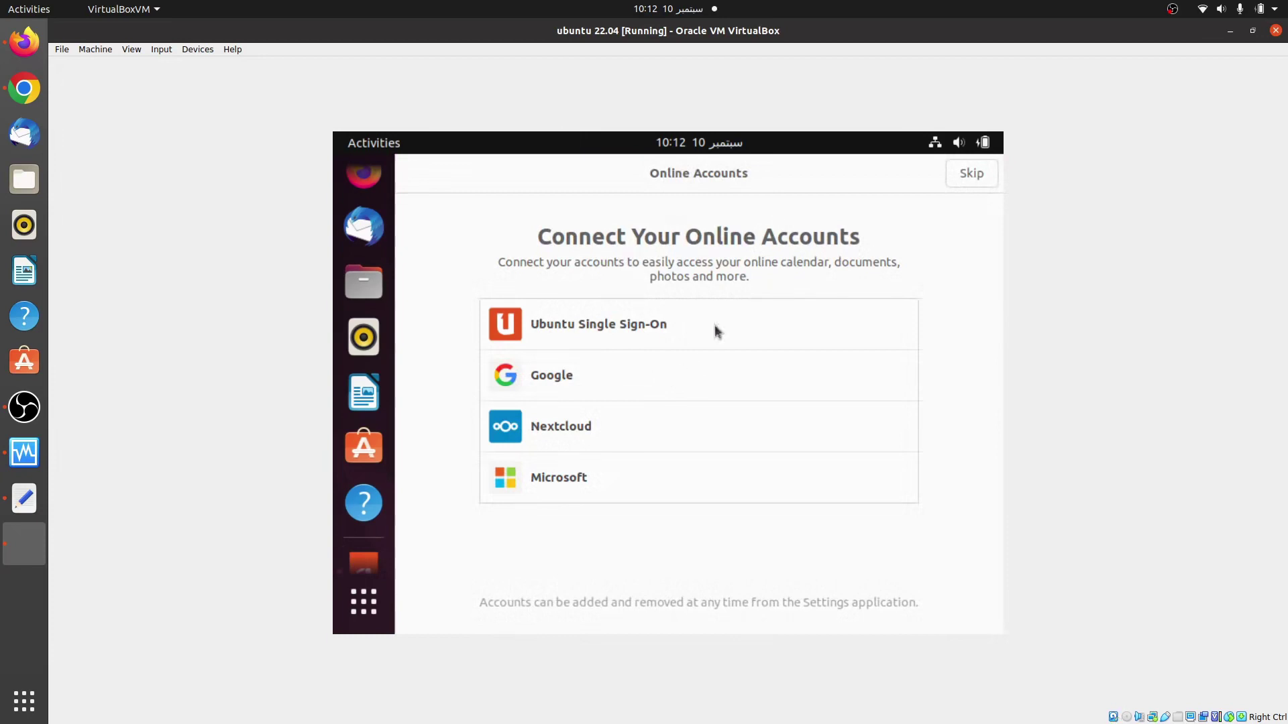
Step: Skip Online Accounts, finish the welcome tour, and open a terminal from the desktop's context menu
{"action": "left_click", "coordinate": [969, 172]}
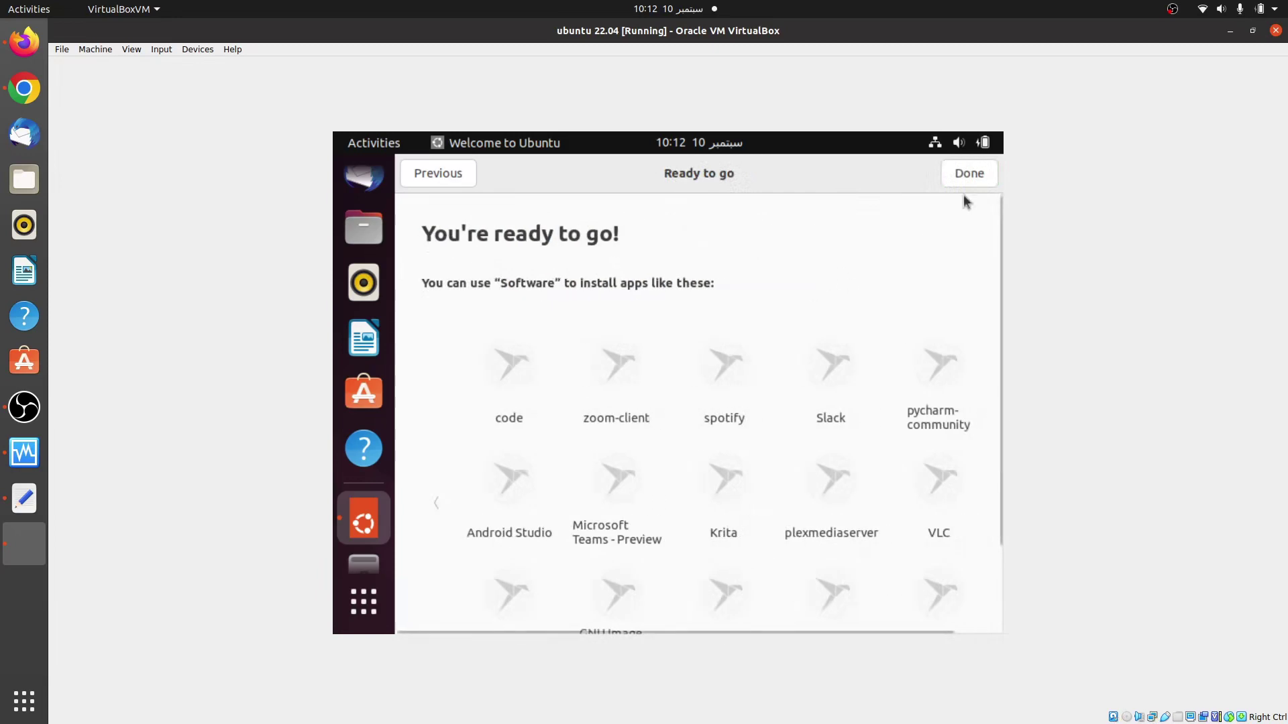
{"action": "left_click", "coordinate": [969, 174]}
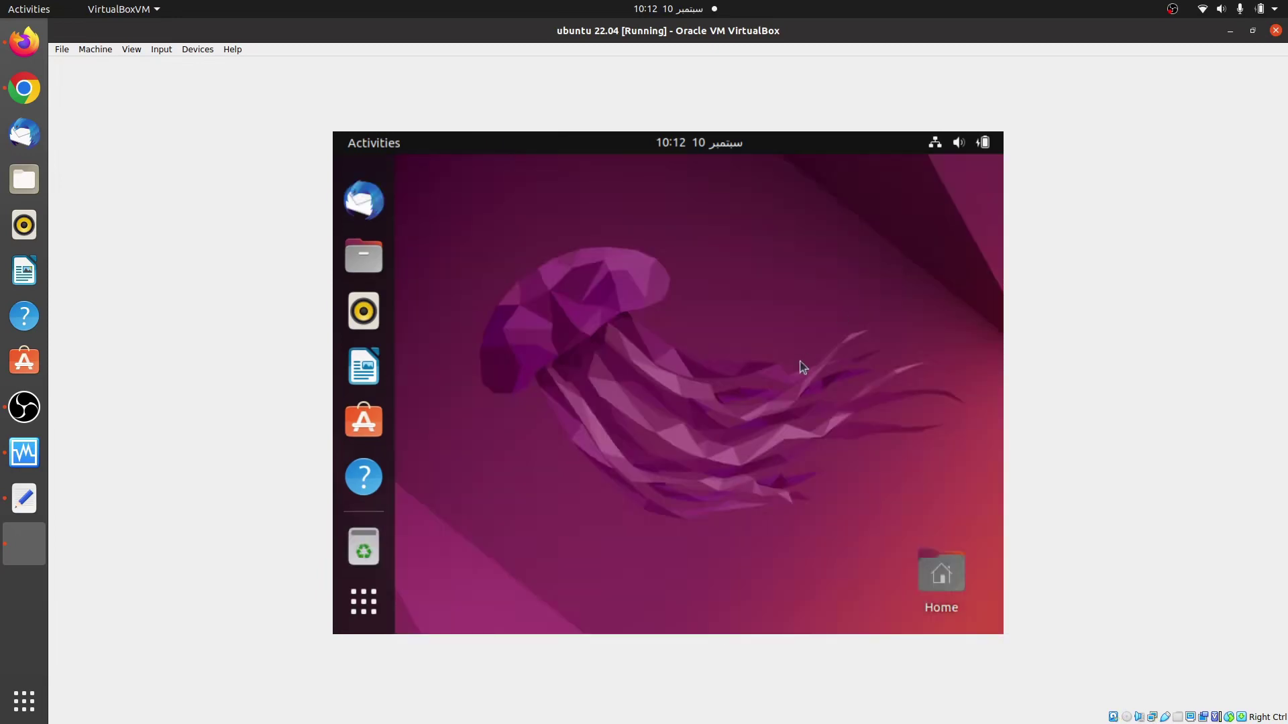
{"action": "right_click", "coordinate": [697, 343]}
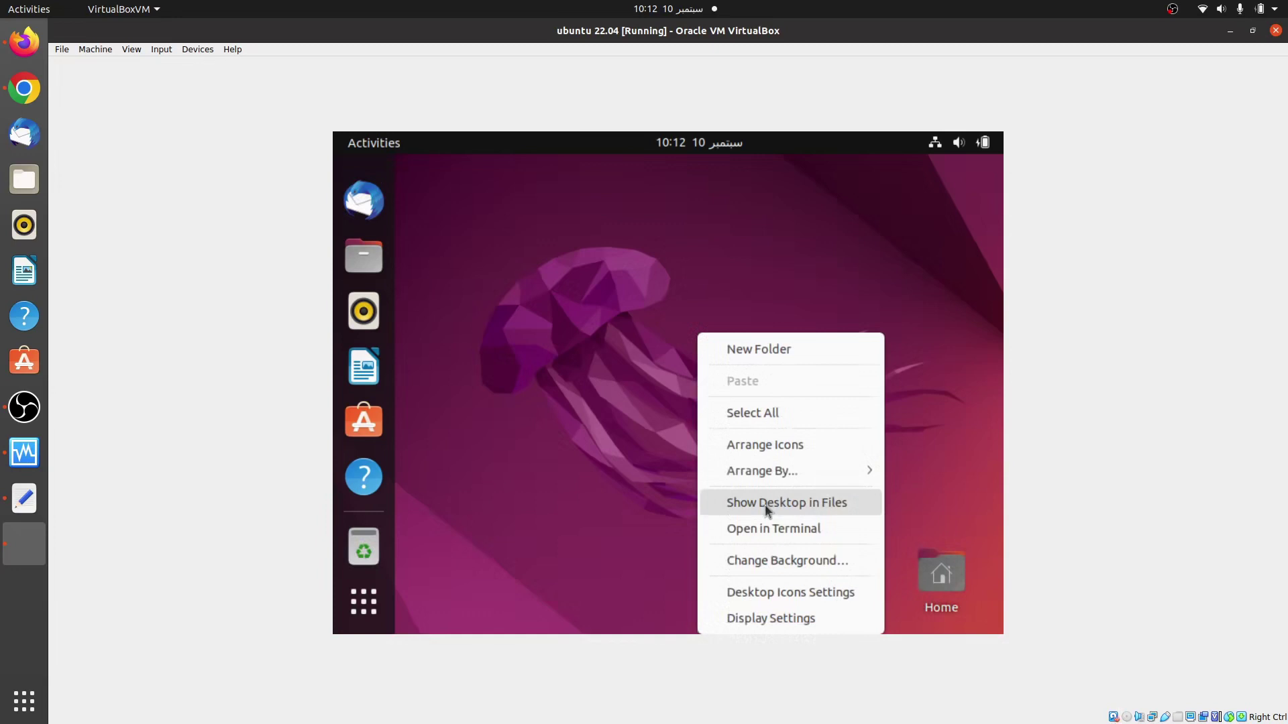
{"action": "left_click", "coordinate": [754, 528]}
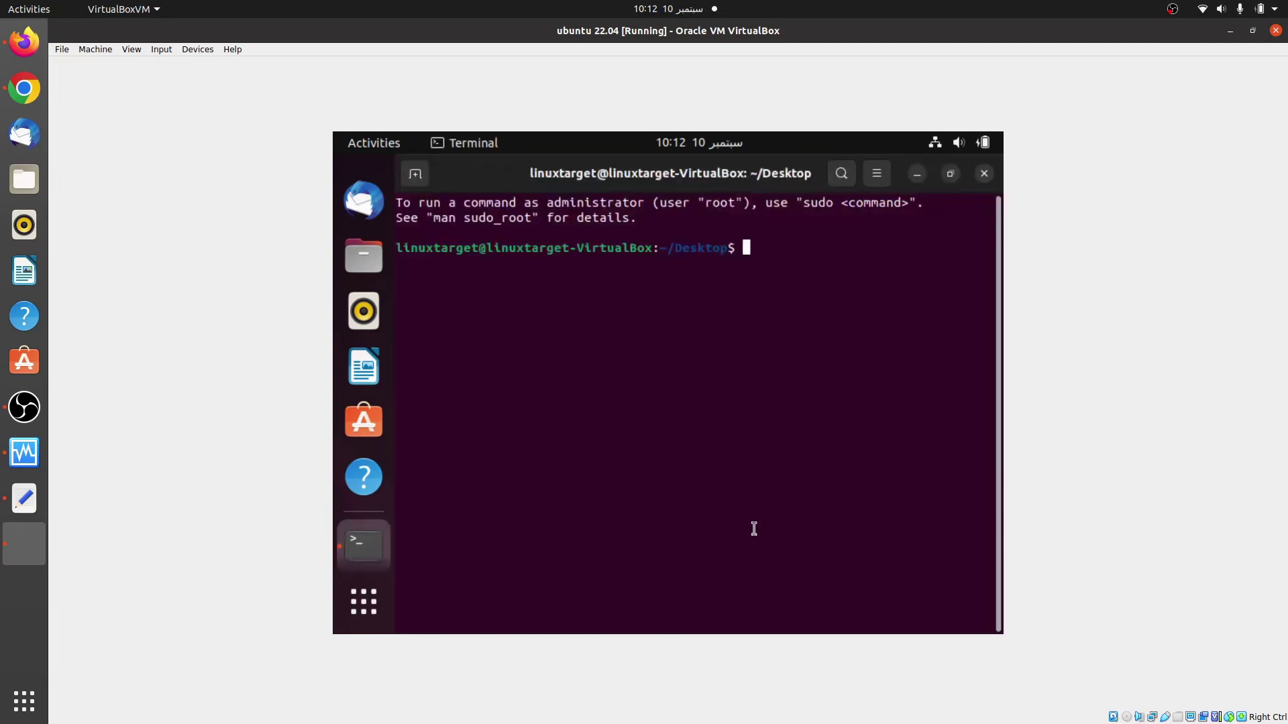